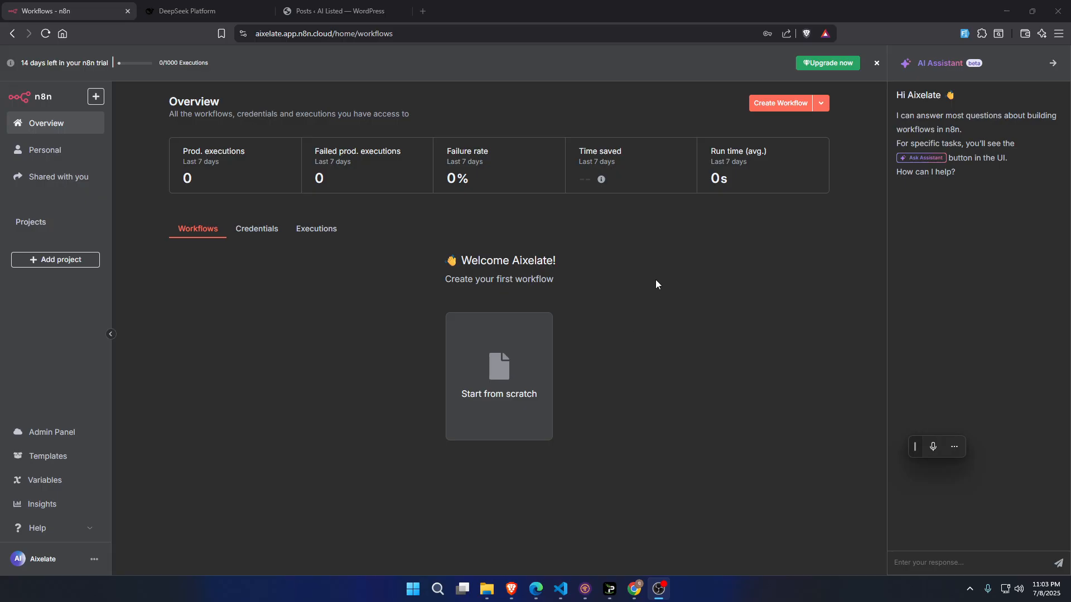
Step: Create a new workflow with a Chat Trigger as its first node and place it in the left part of the canvas
click(784, 107)
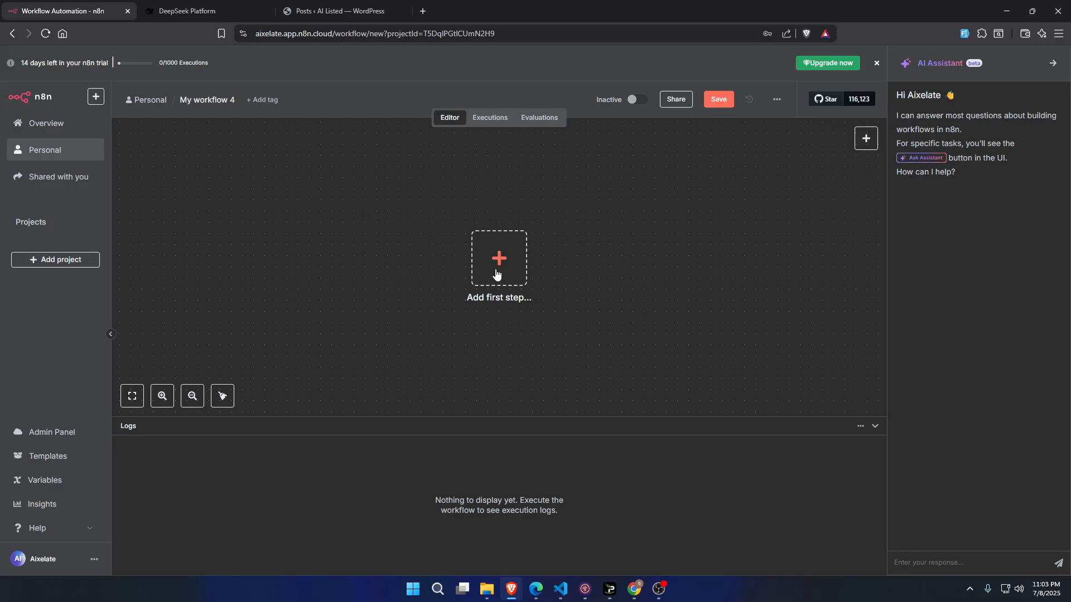
drag(503, 260, 325, 238)
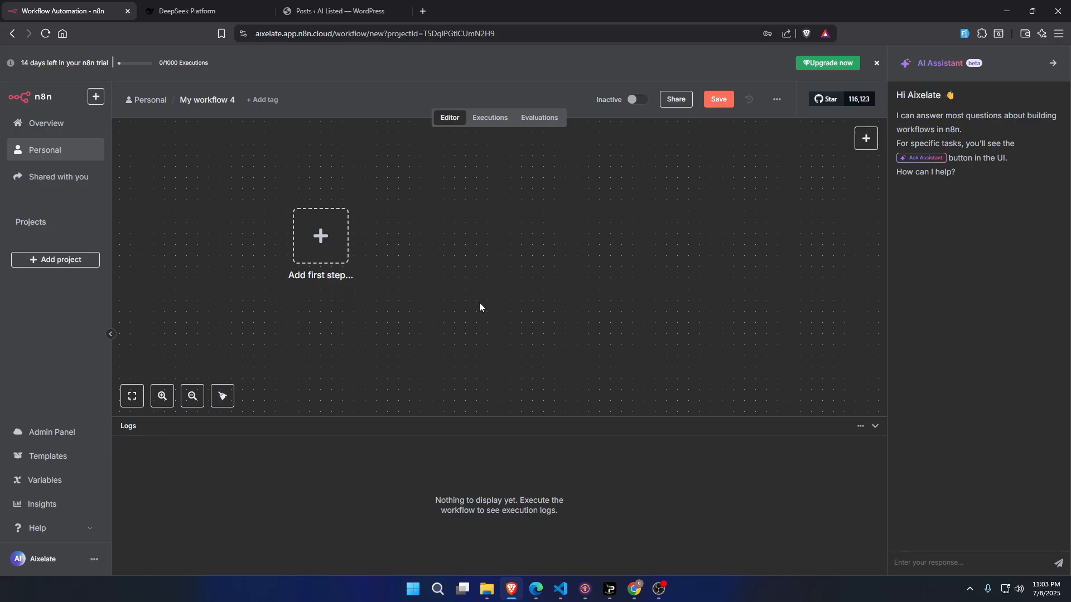
click(318, 238)
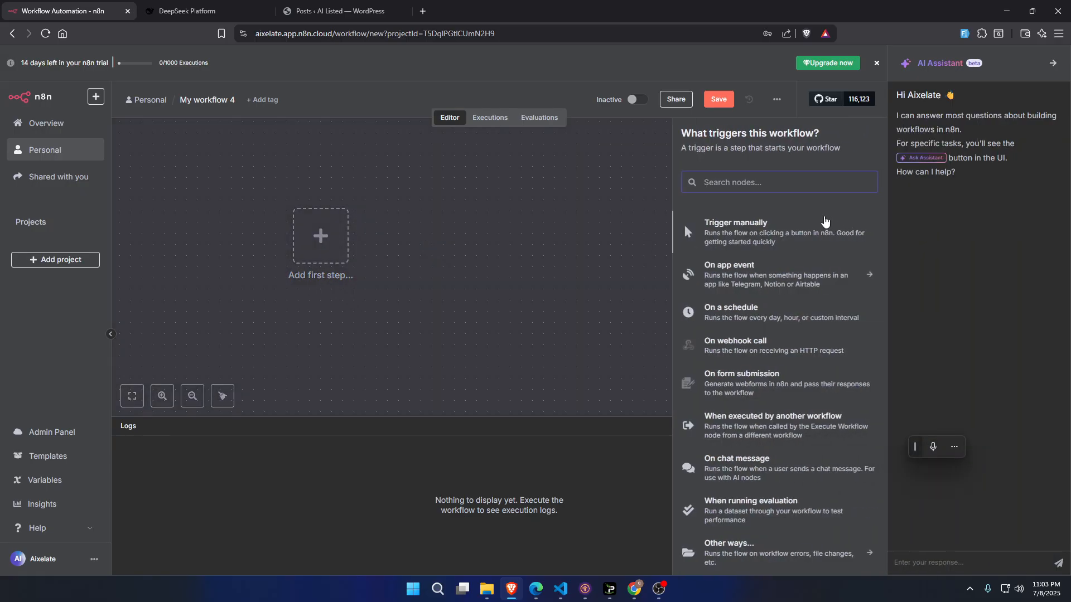
text(cha)
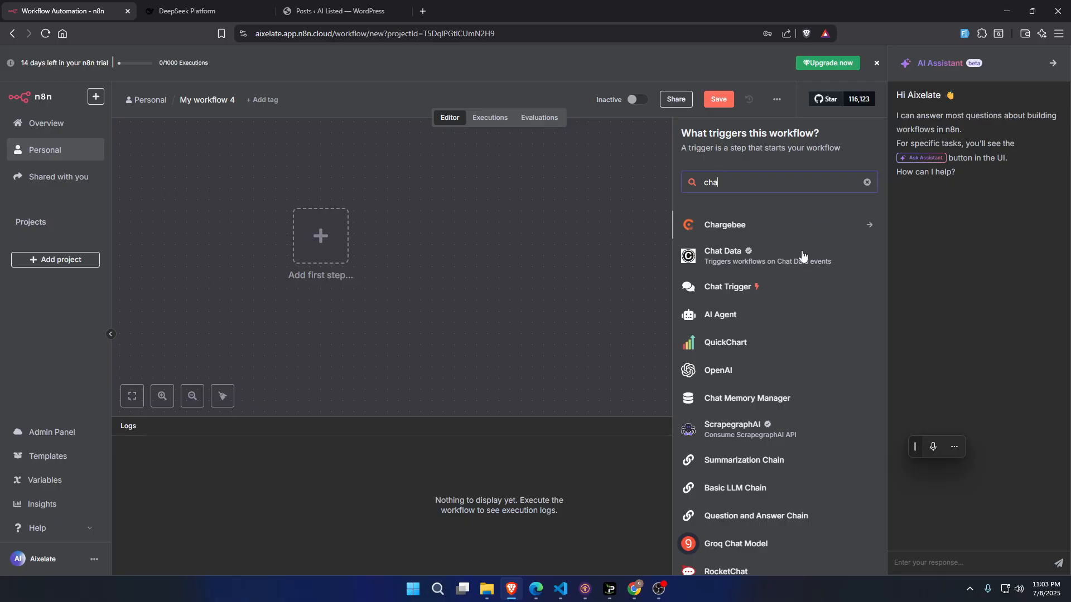
click(749, 288)
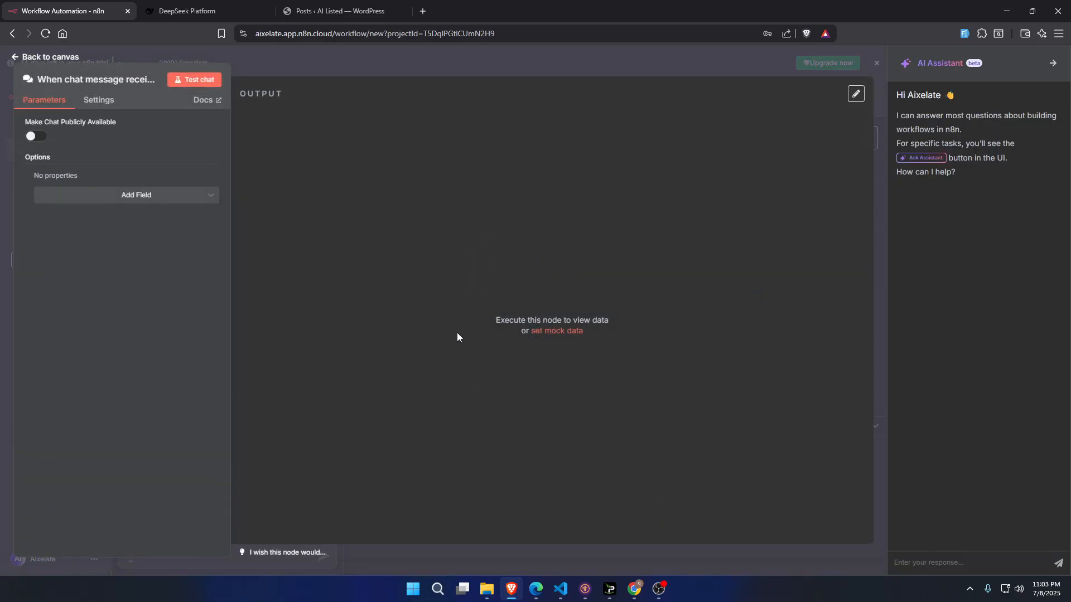
click(16, 58)
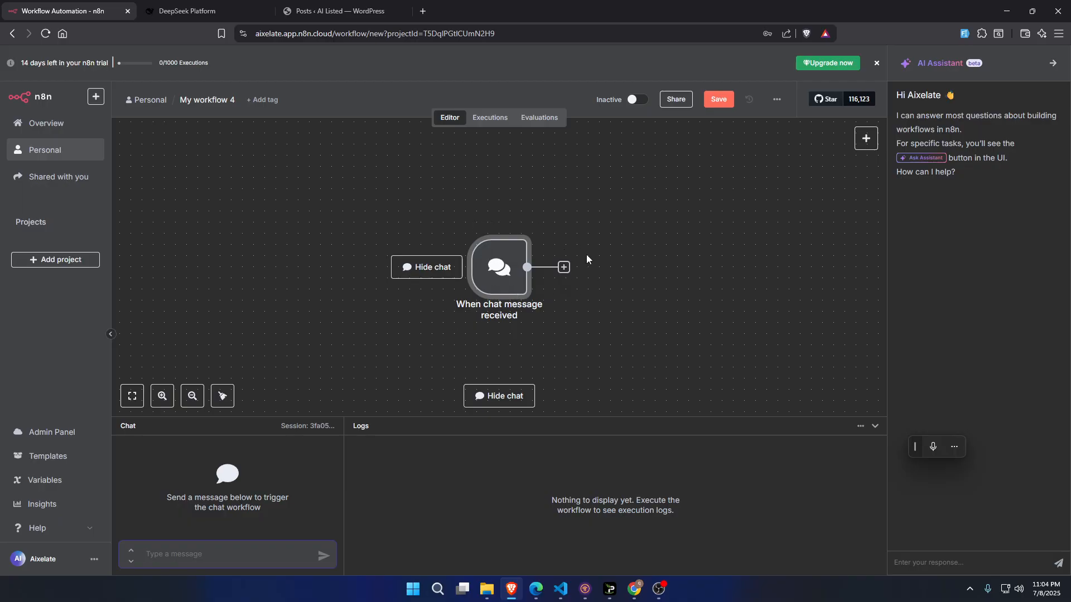
drag(494, 268, 259, 246)
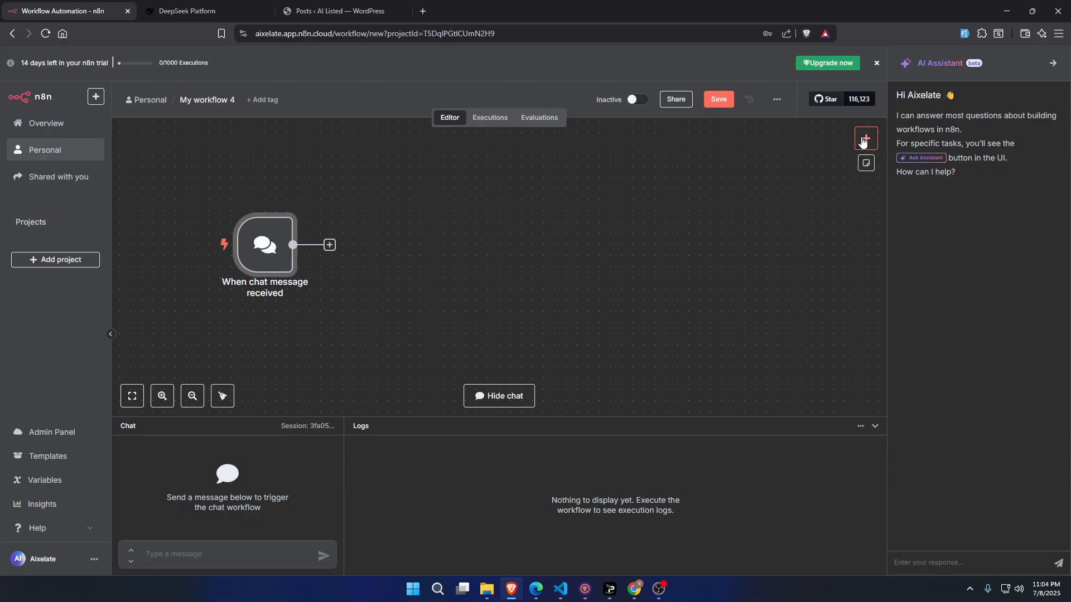
Step: Add an AI Agent node after the chat trigger and open the language model choices for its Chat Model connection
click(863, 141)
click(750, 222)
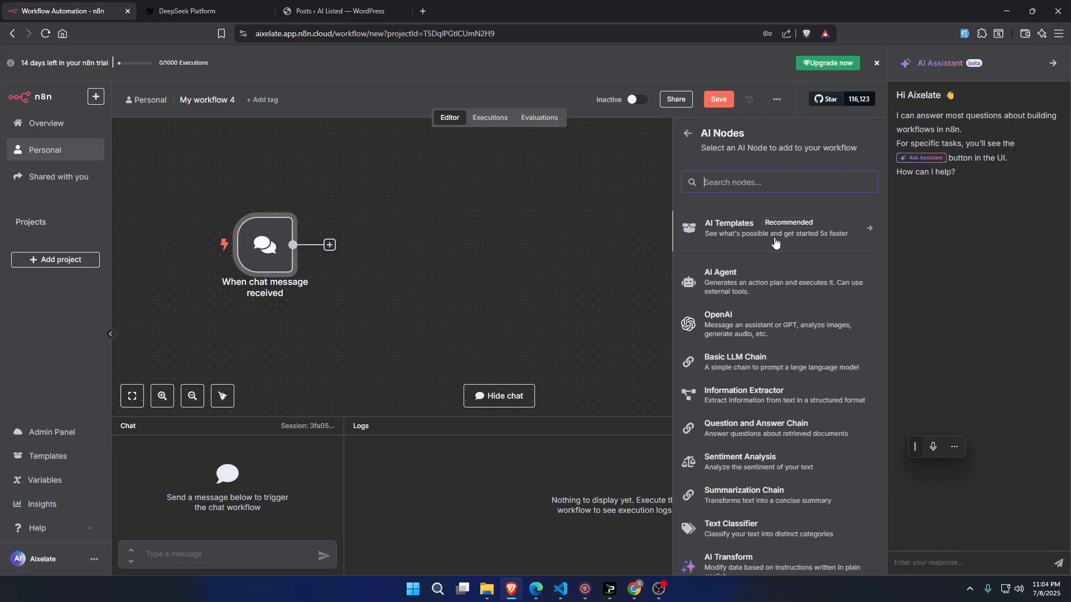
click(725, 282)
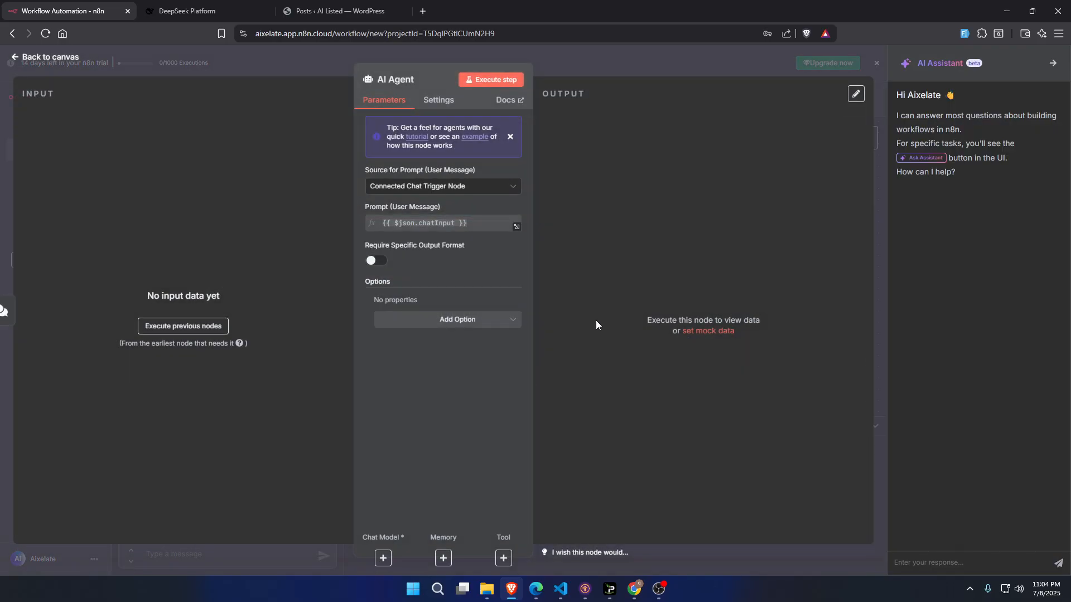
click(18, 61)
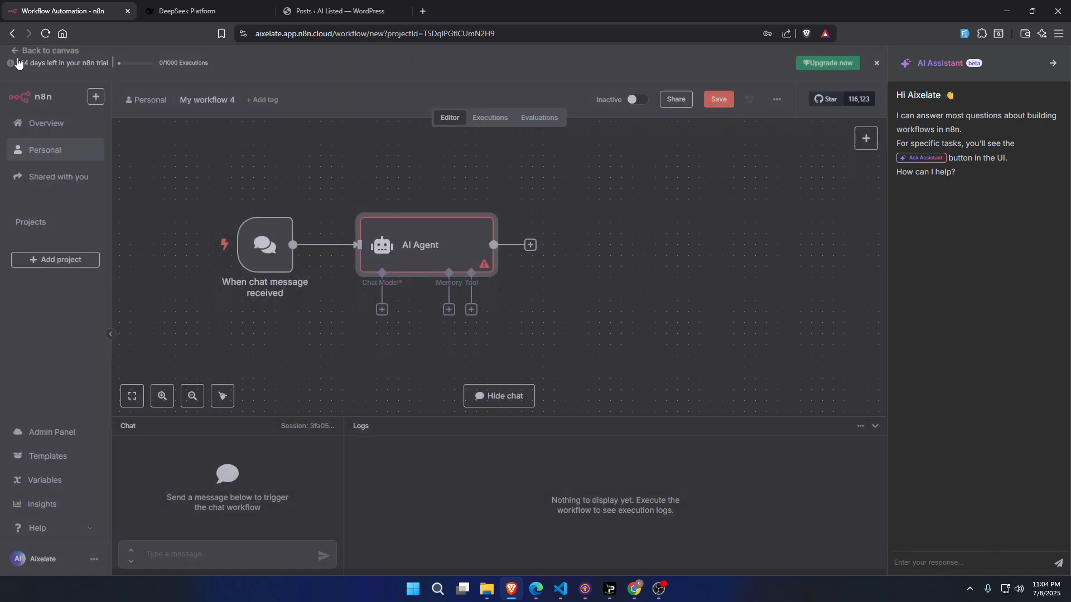
click(382, 310)
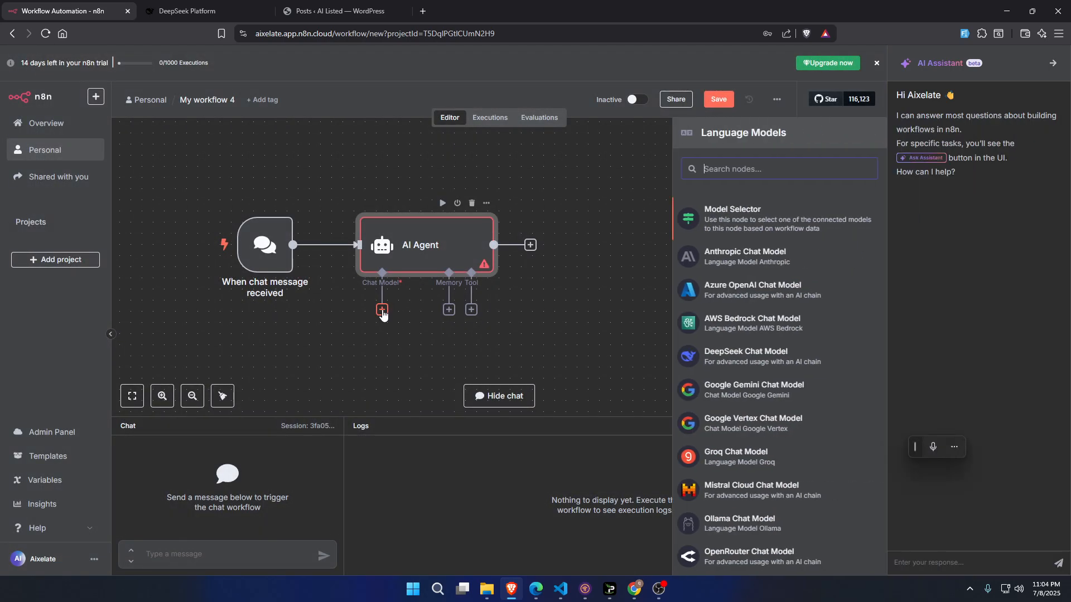
Step: Switch to the DeepSeek Platform, create an API key named "n8n blog" and copy the key
click(179, 4)
scroll(539, 198, down, 3)
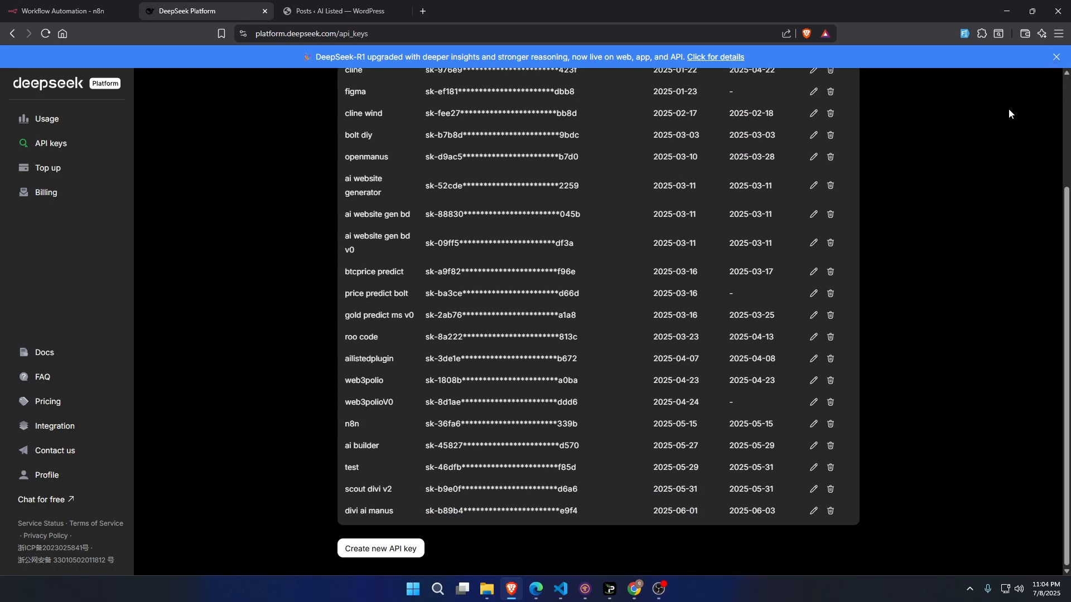
click(1056, 57)
scroll(262, 296, up, 3)
scroll(261, 306, down, 3)
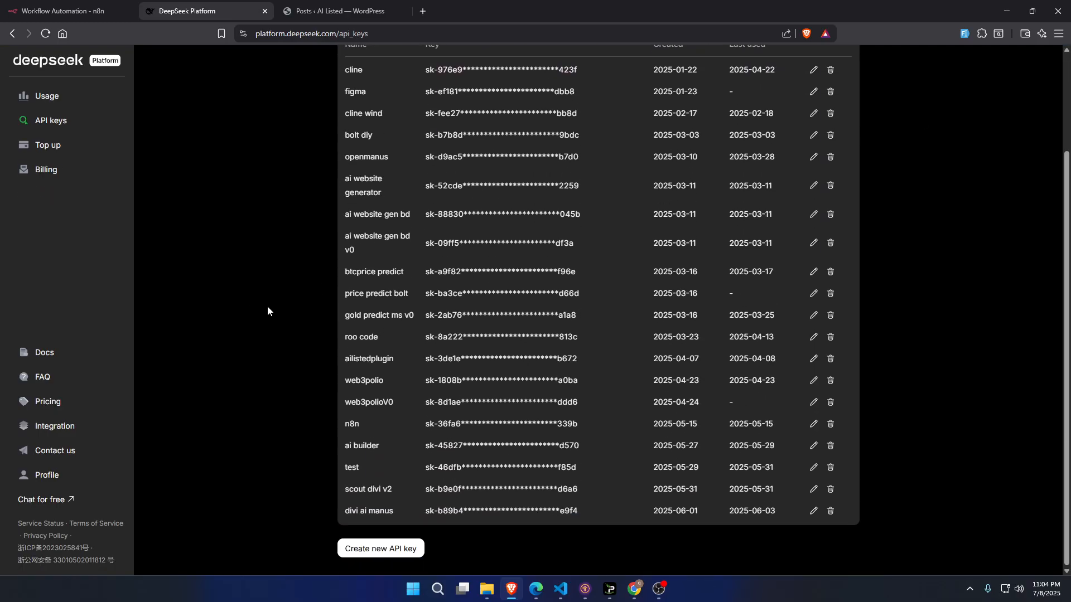
click(393, 553)
text(n8n)
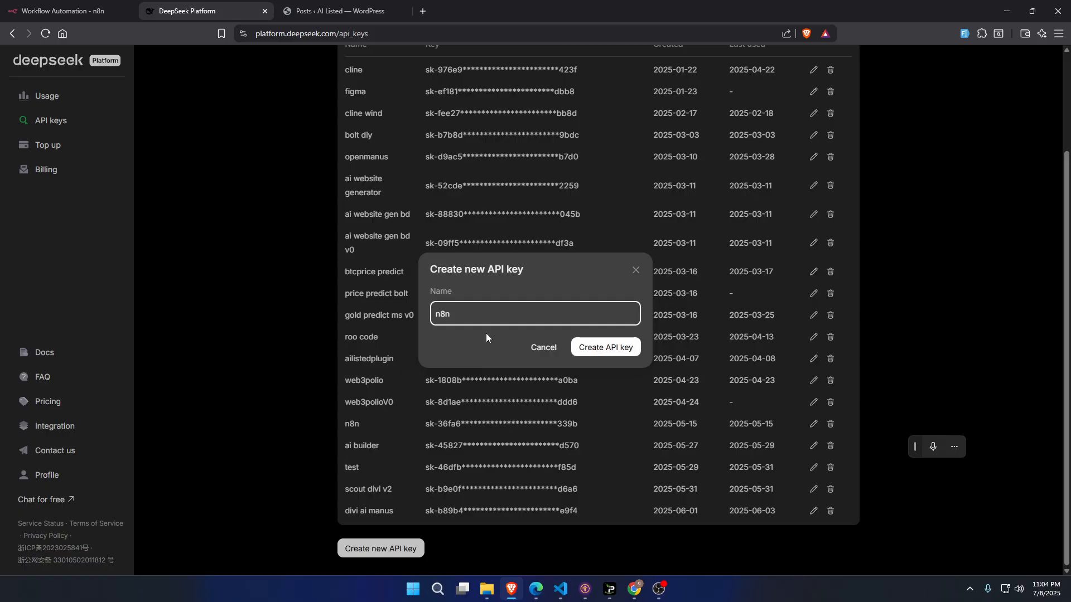
text( blog)
click(608, 347)
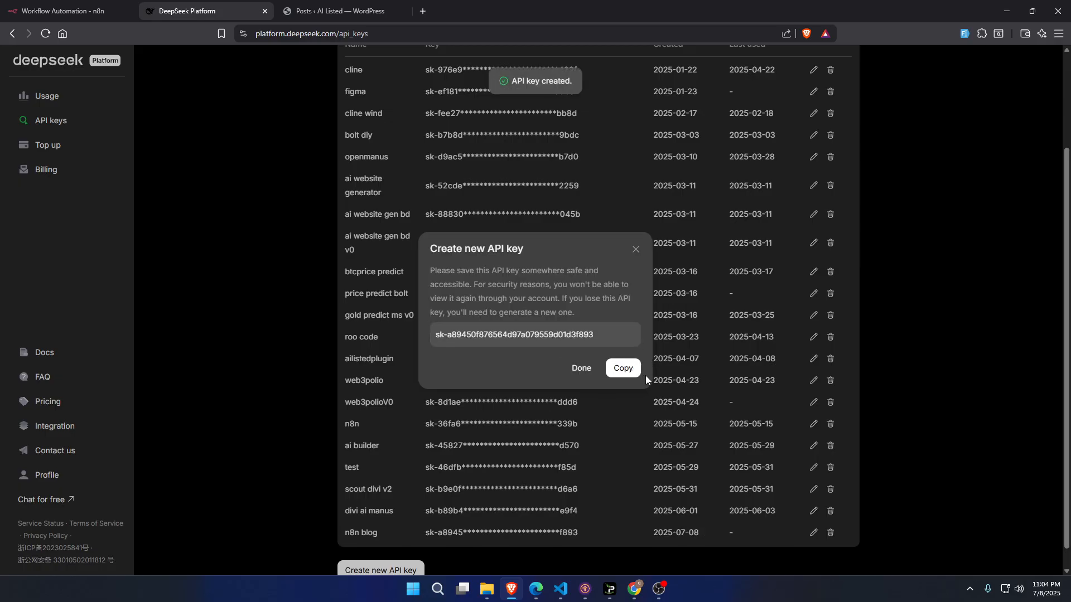
click(622, 369)
Step: Switch back to n8n and attach a DeepSeek Chat Model to the AI Agent
click(61, 11)
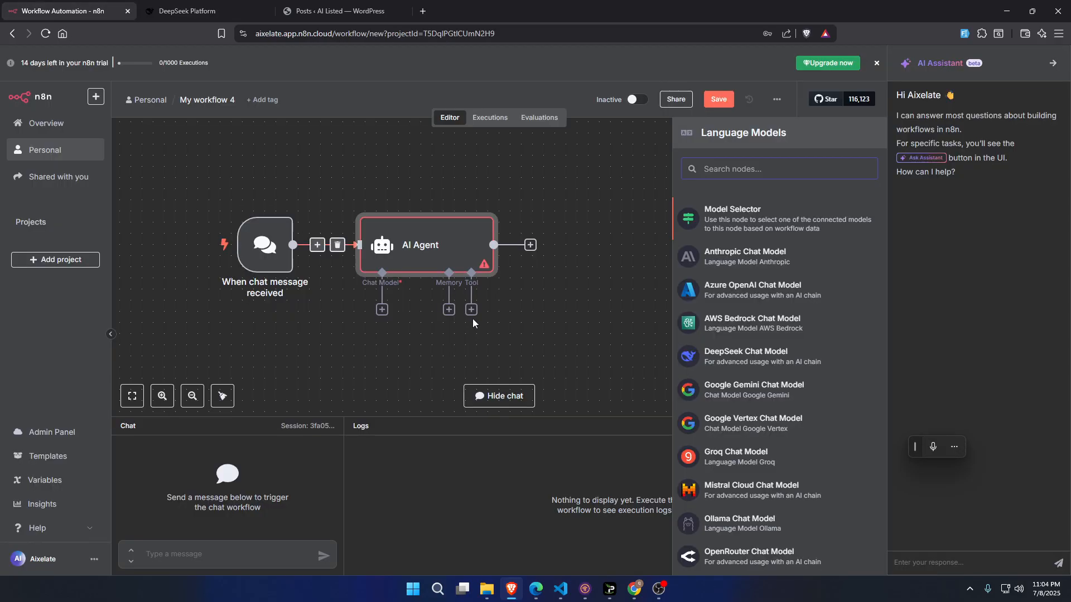
text(dee)
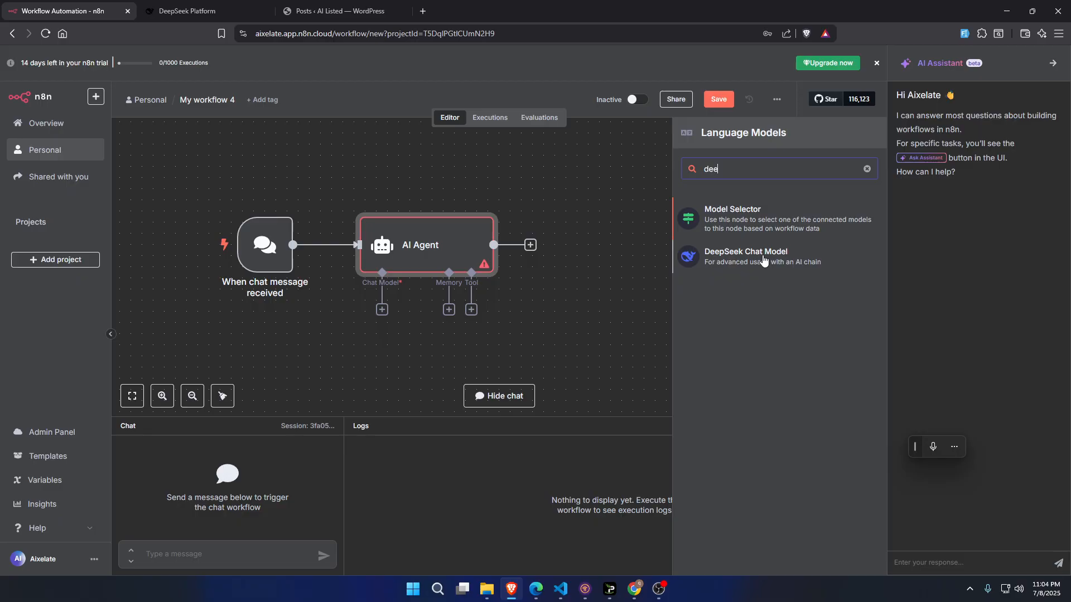
click(751, 263)
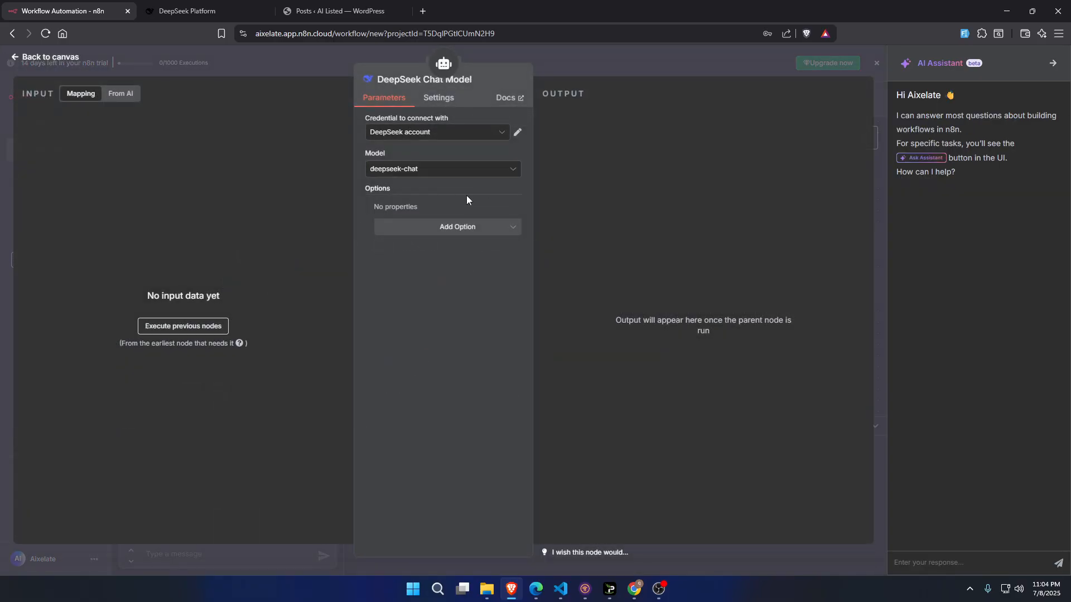
Step: Paste the new API key into the DeepSeek account credential, save it and dismiss the browser's password update offer
click(518, 132)
double_click(411, 245)
key(ctrl+v)
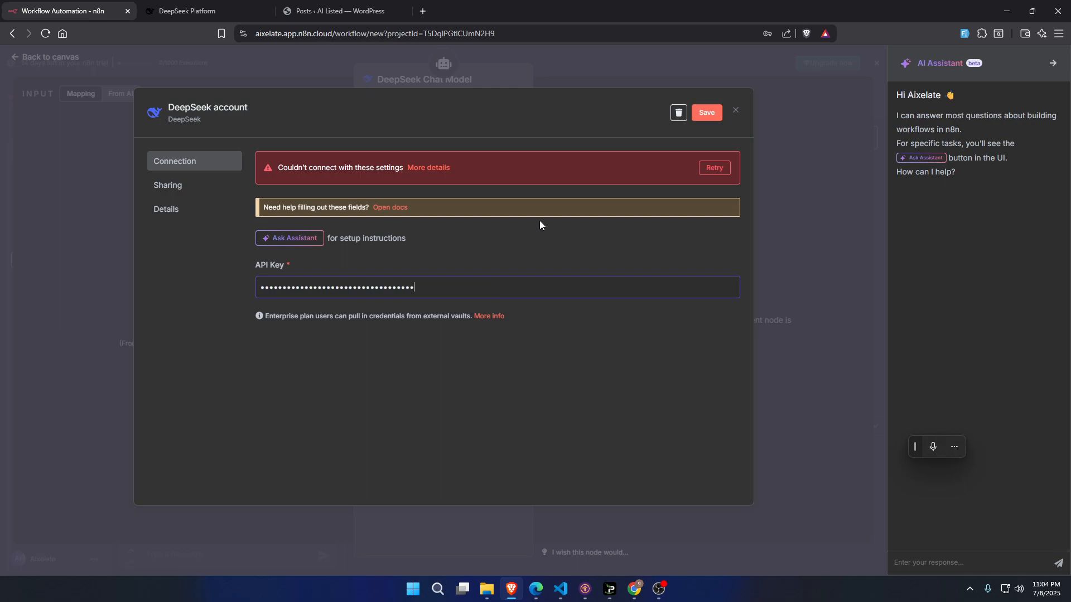
click(707, 113)
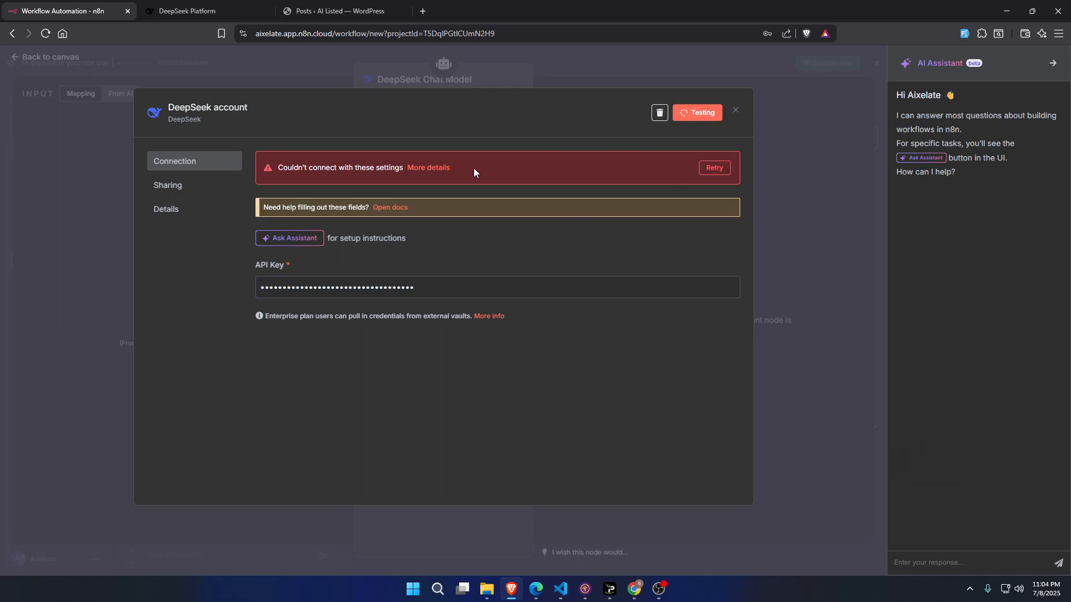
click(736, 111)
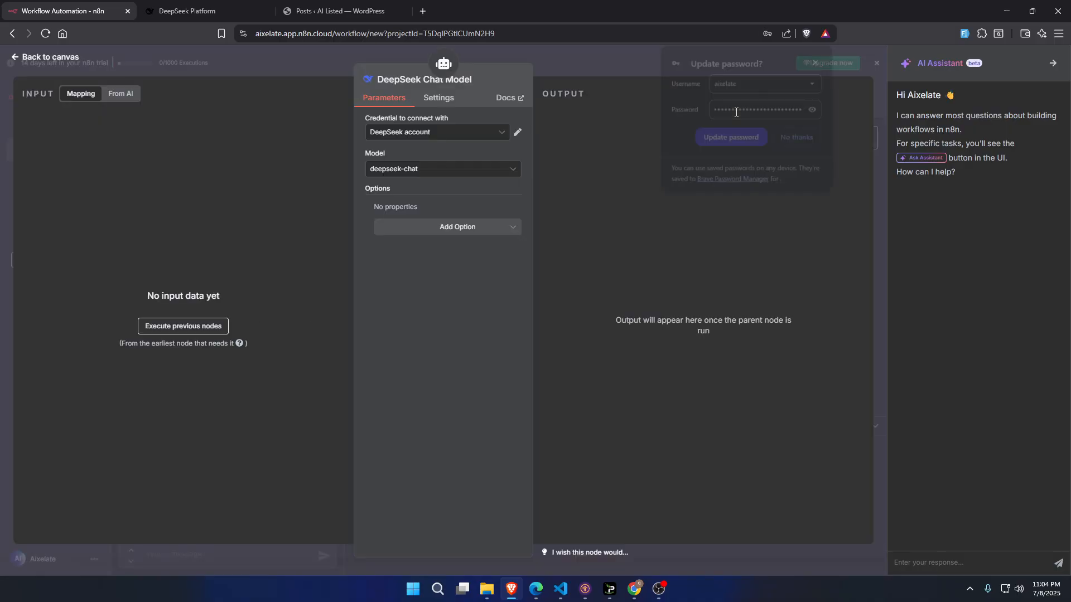
click(819, 61)
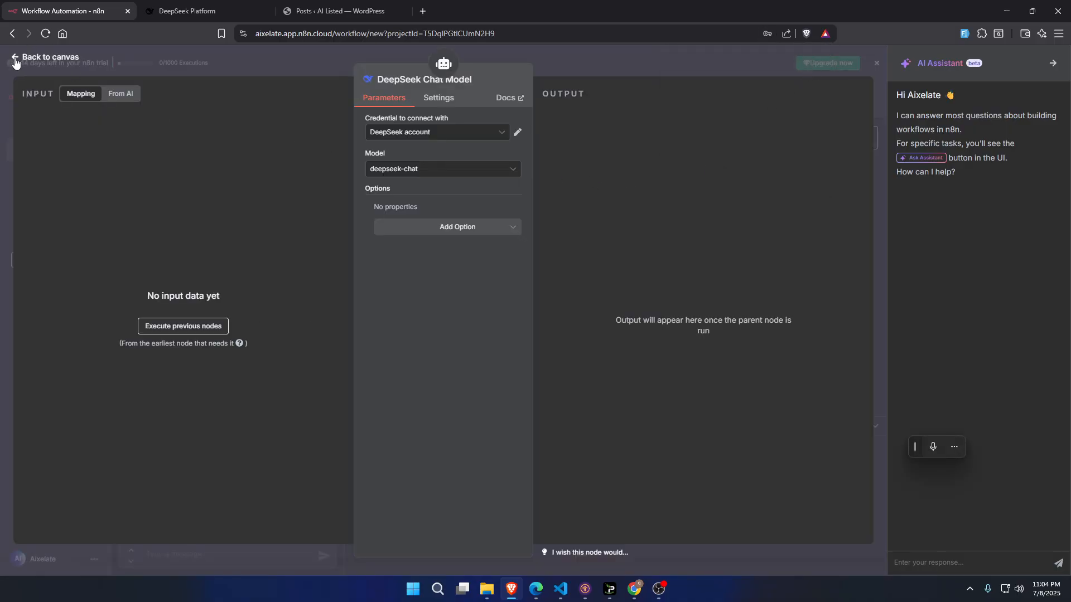
Step: Set the DeepSeek Chat Model's Response Format option to JSON and move the node below and left of the AI Agent
click(472, 232)
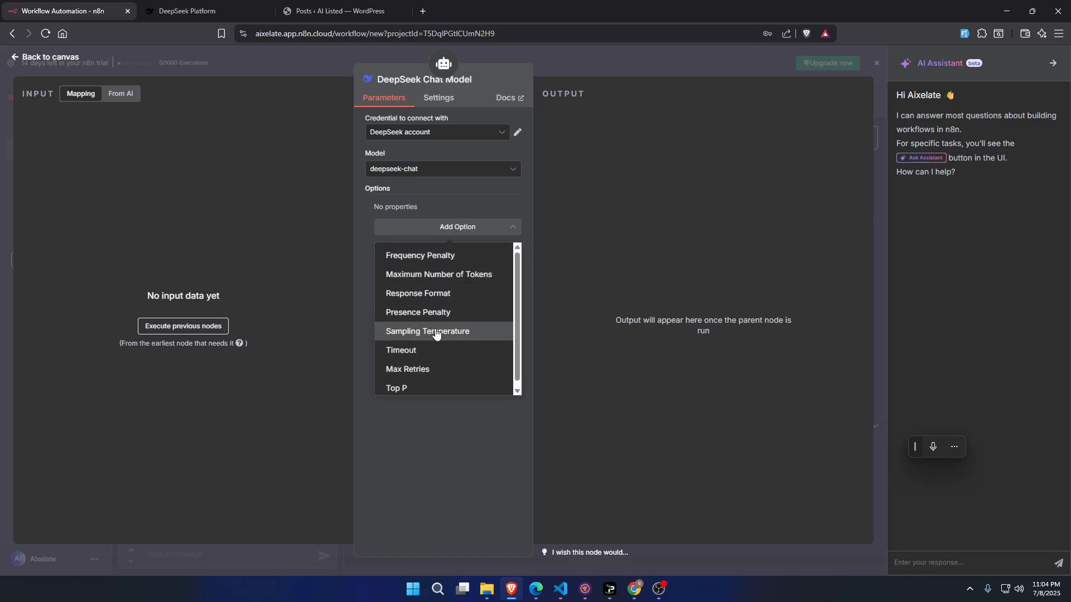
click(442, 294)
click(446, 228)
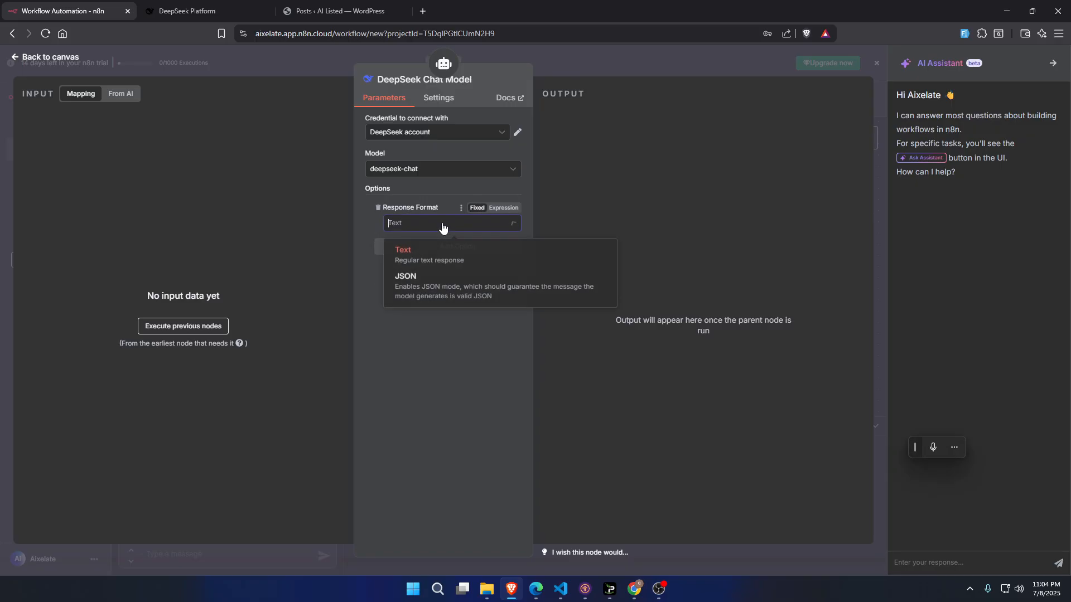
click(442, 280)
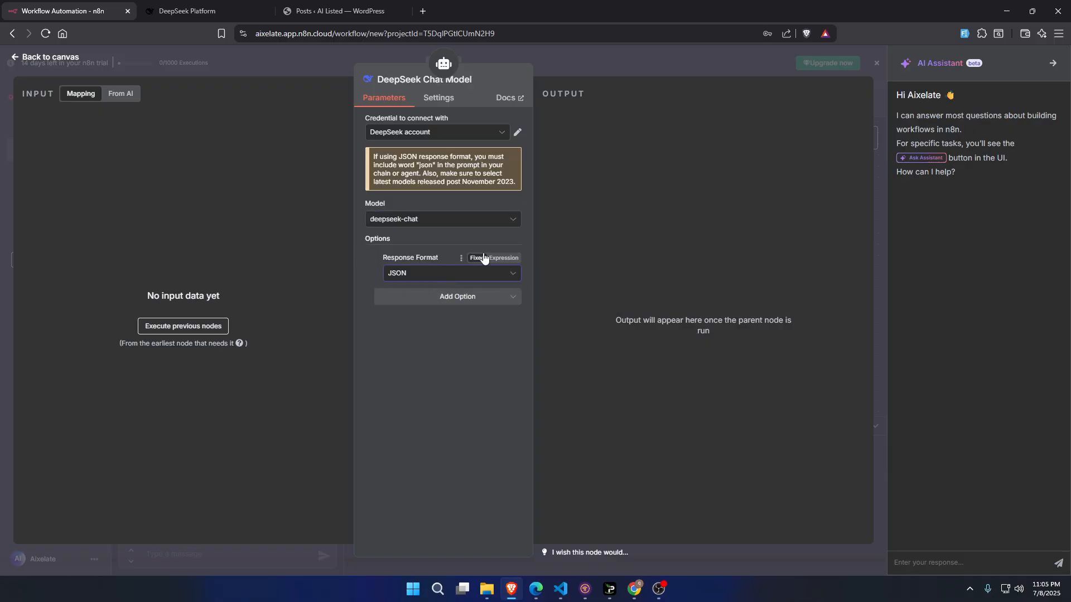
click(431, 274)
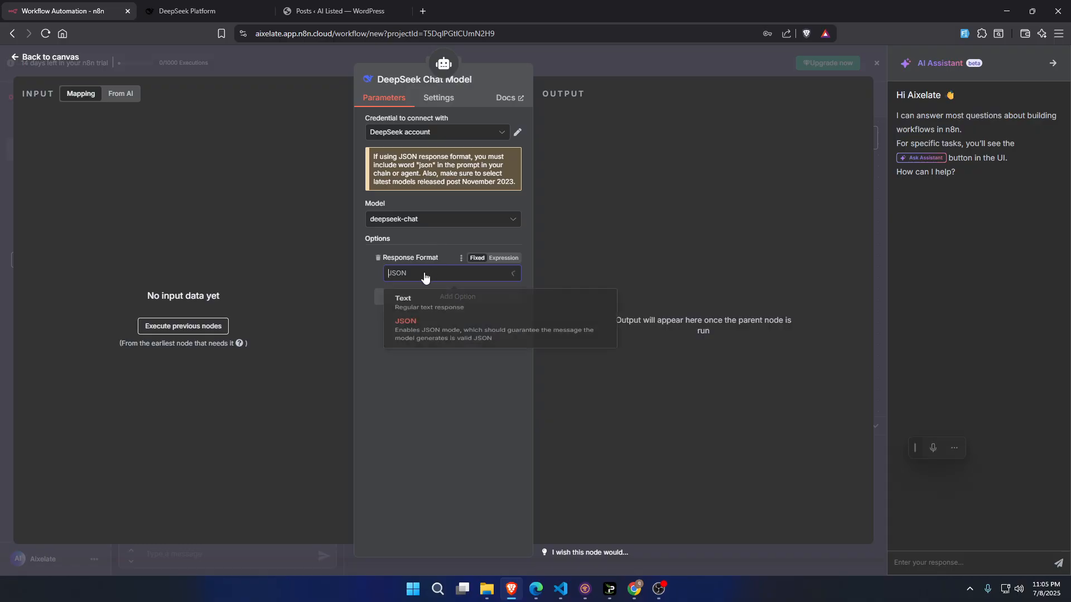
click(356, 249)
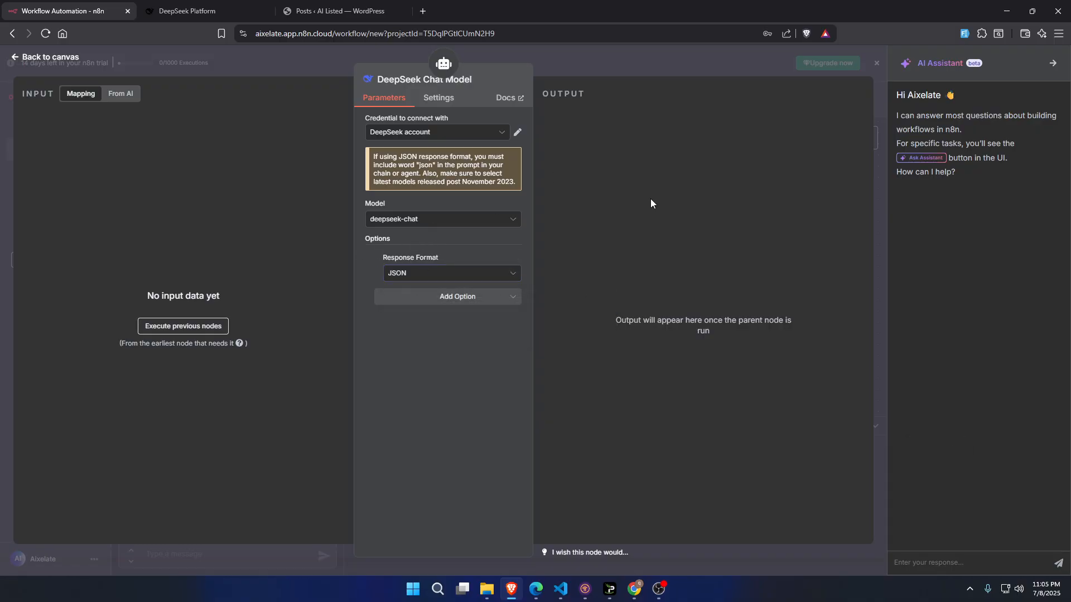
click(18, 60)
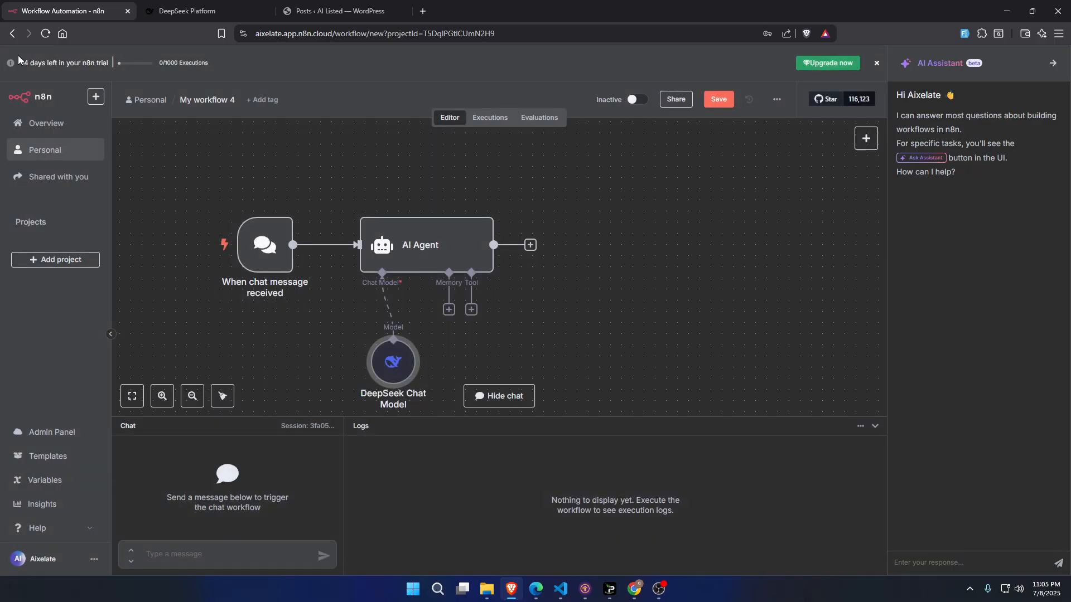
drag(352, 324, 337, 333)
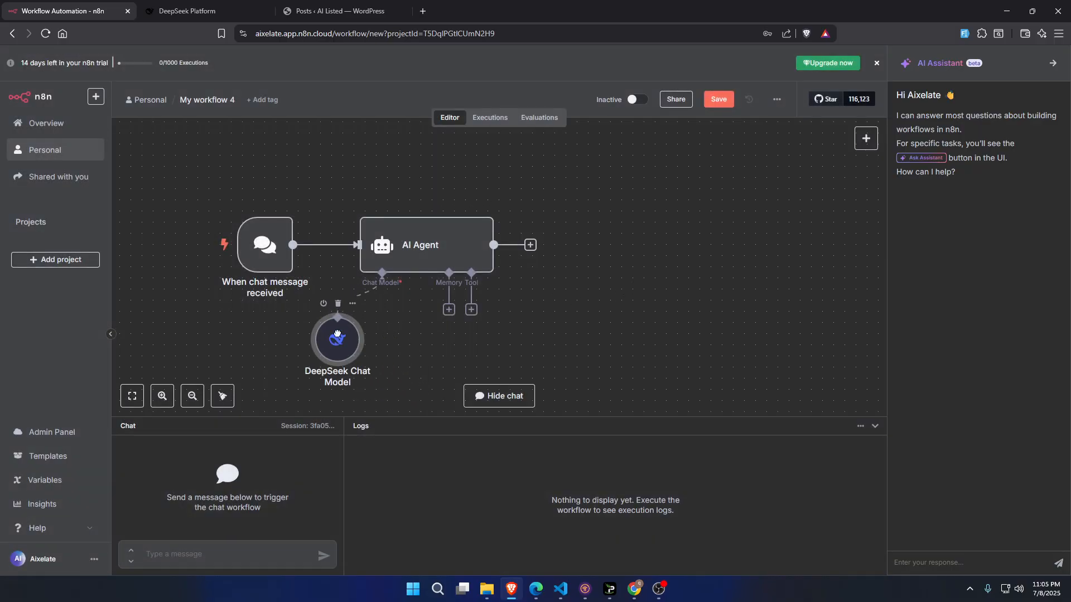
Step: Open the AI Agent node's settings and add the System Message option
mouse_move(424, 237)
click(415, 249)
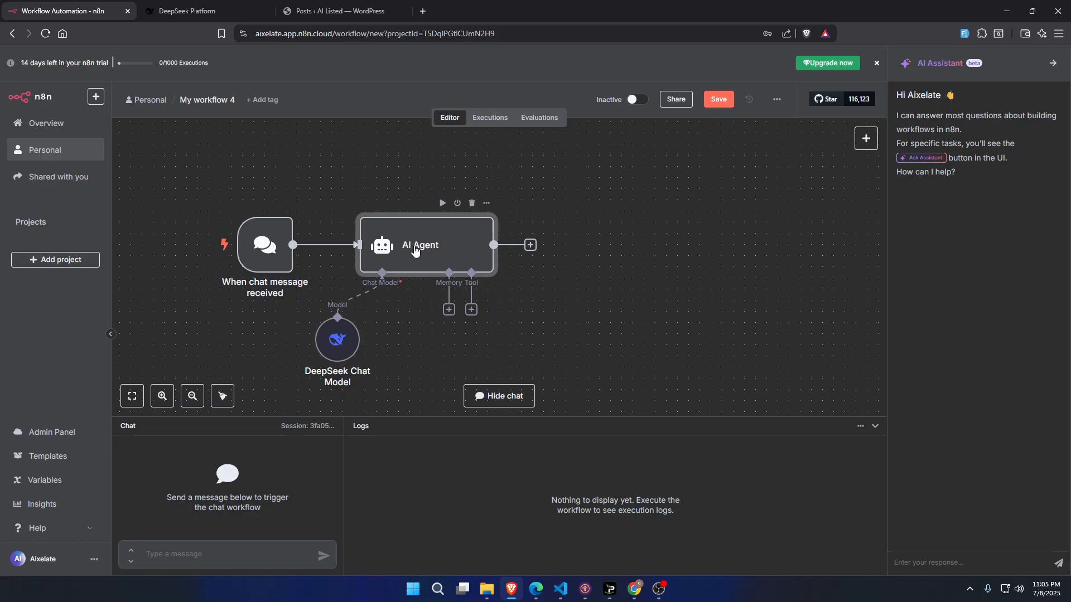
double_click(415, 249)
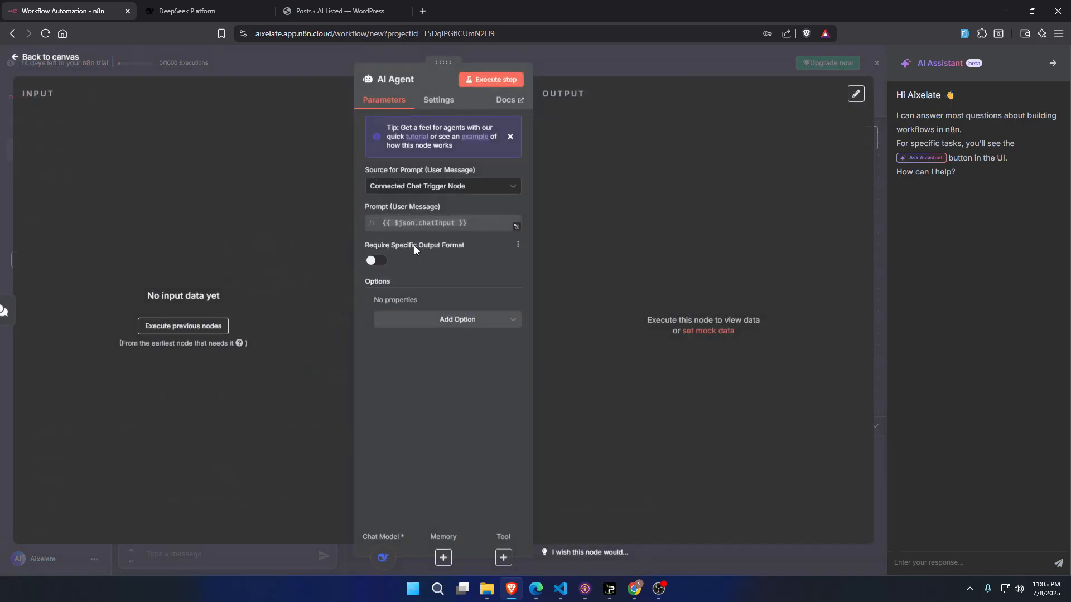
click(469, 320)
click(452, 356)
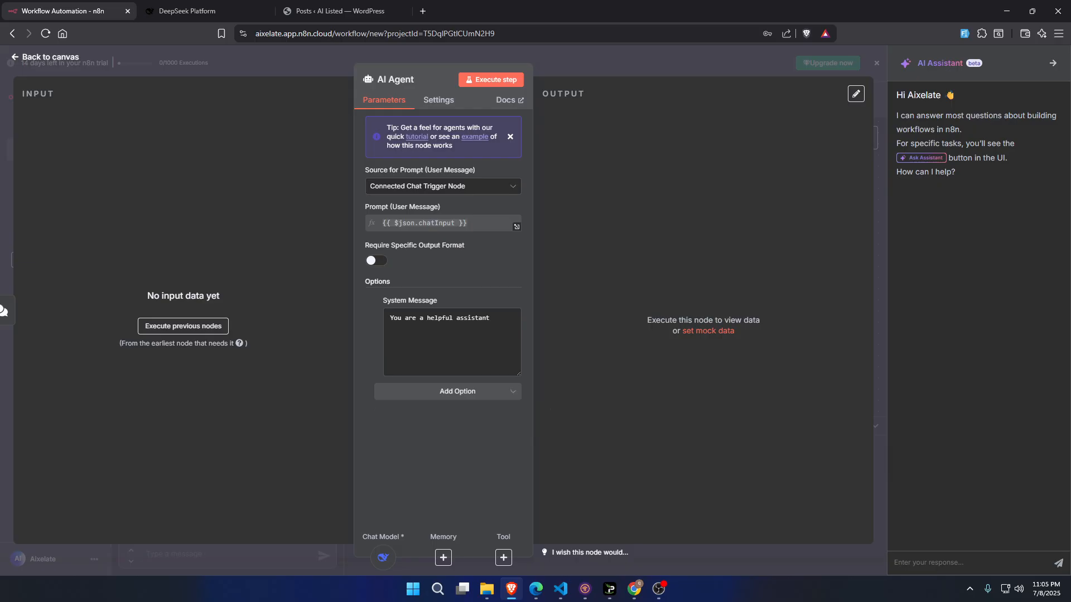
Step: Replace the AI Agent's system message with "Return the result as JSON with two fields: 'title' and 'body'" and return to the canvas
triple_click(452, 329)
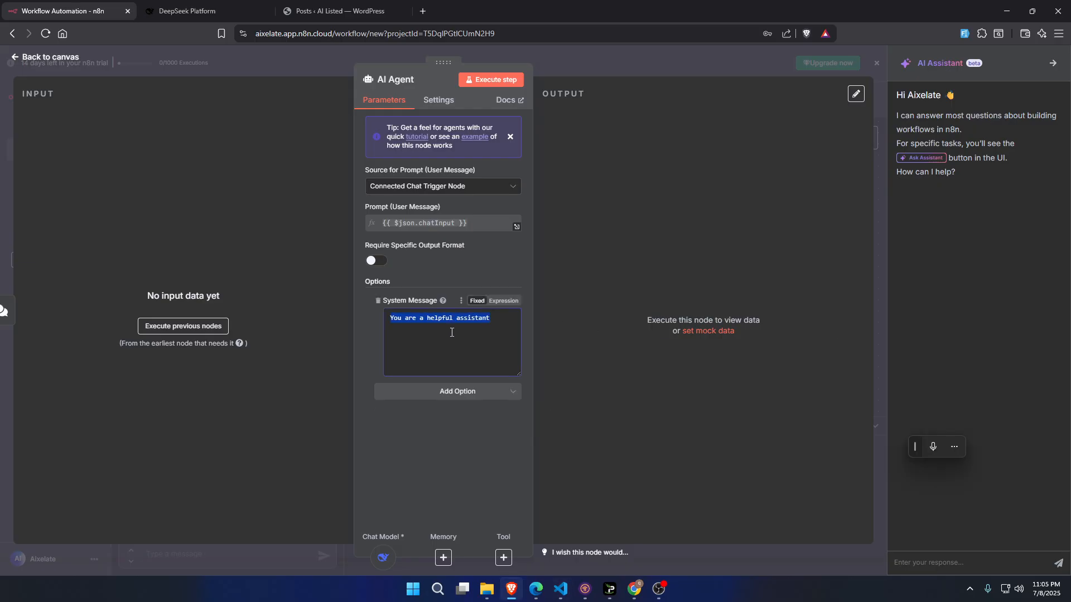
text(Re)
text(turn)
text( the result)
text( as JSON)
text( f)
text(with two )
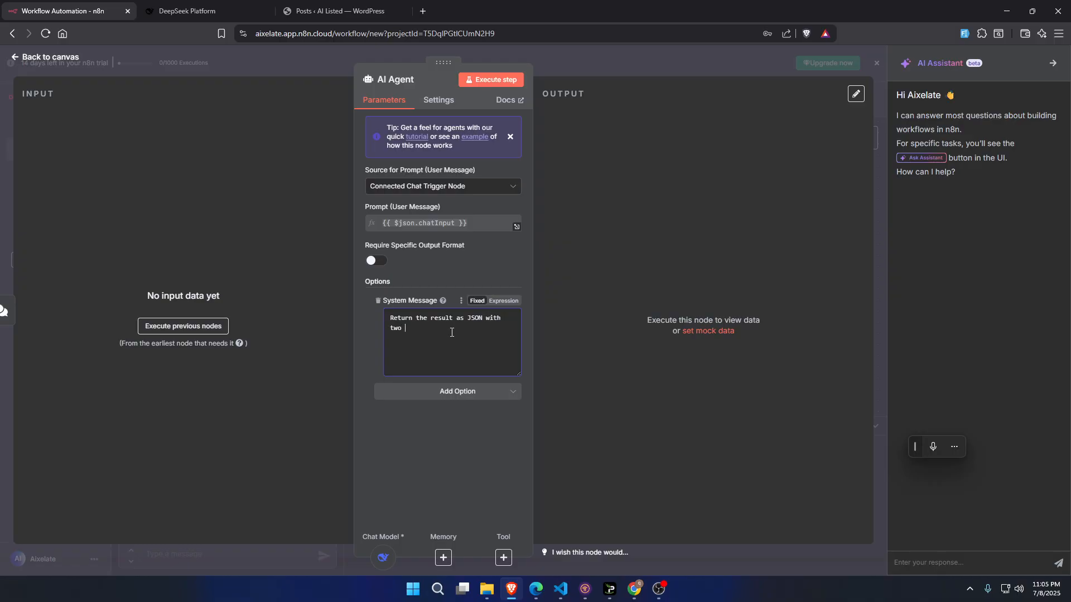
text(fields: 'ttile)
key(BackSpace)
key(BackSpace)
key(BackSpace)
key(BackSpace)
text(itle' and 'body')
click(16, 58)
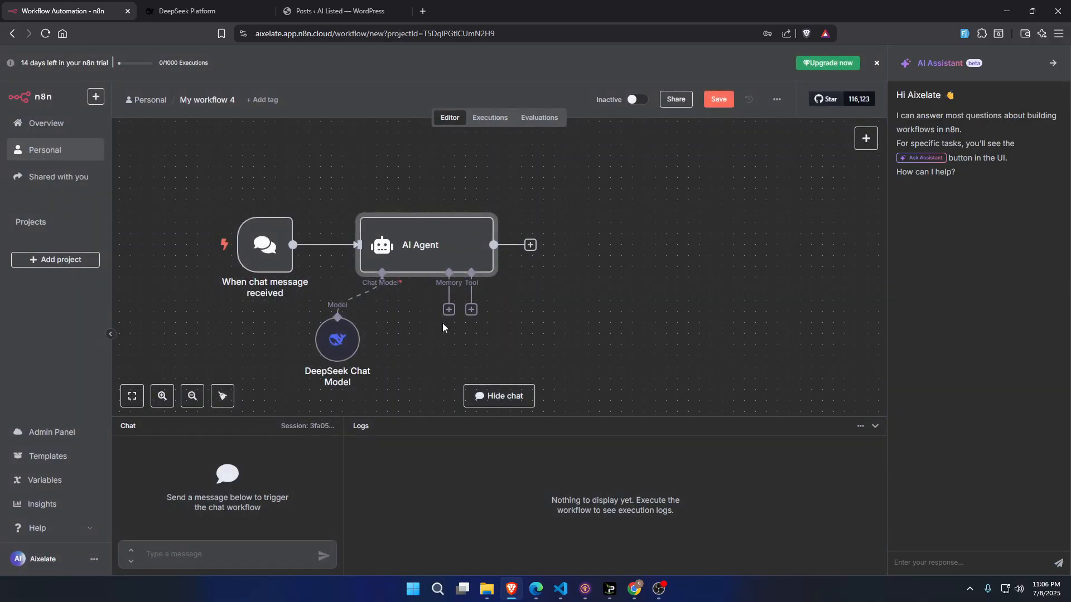
Step: Check the AI Agent's system message, return to the canvas and send the chat message "write a simple blog post" to run the workflow
double_click(427, 254)
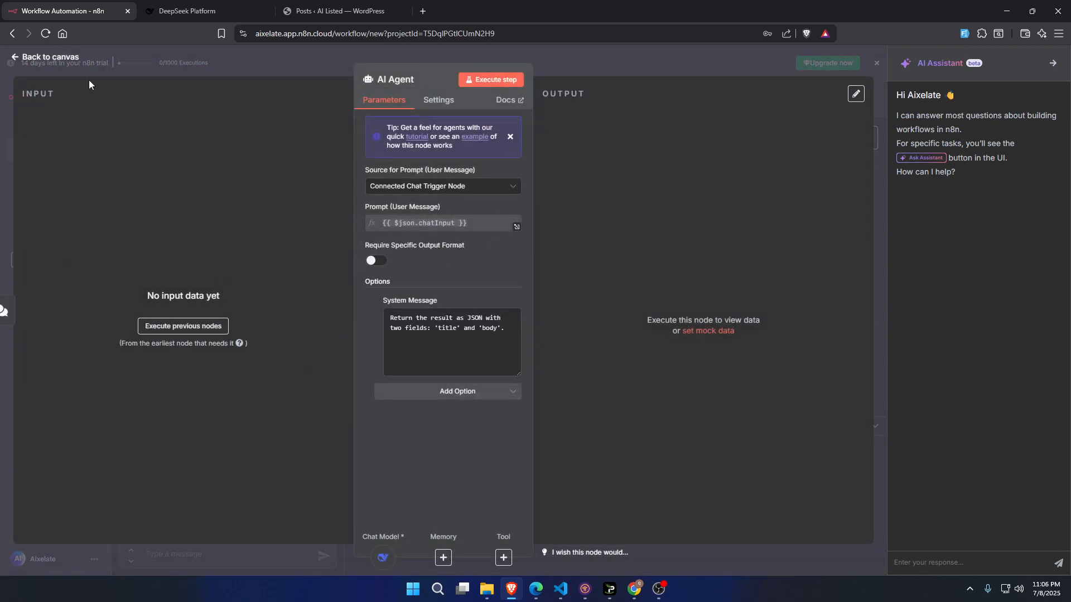
click(19, 56)
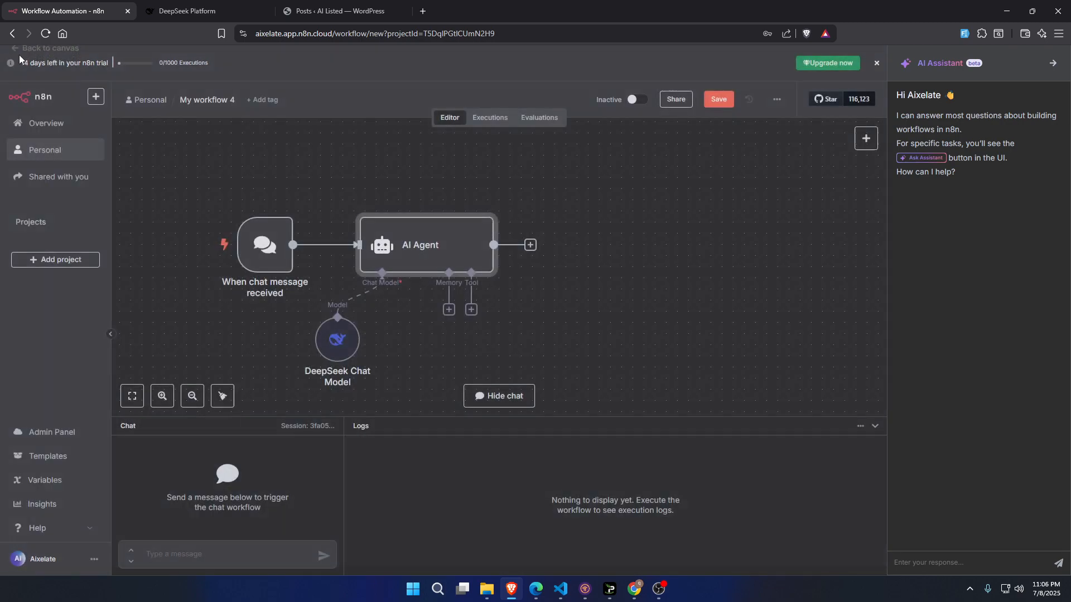
click(182, 556)
text(write a simple blo)
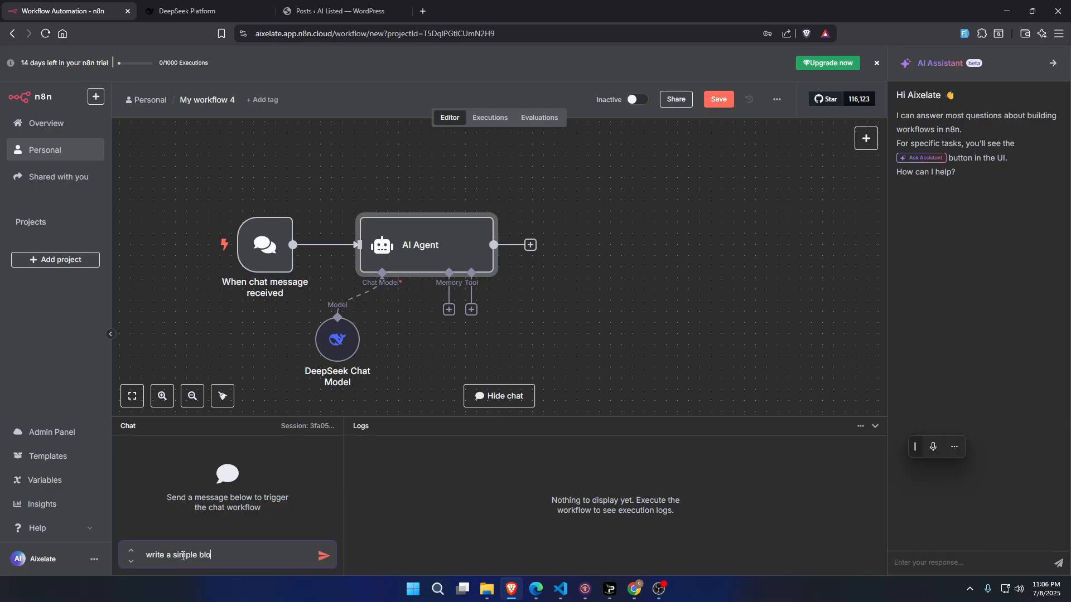
text(g post)
key(Return)
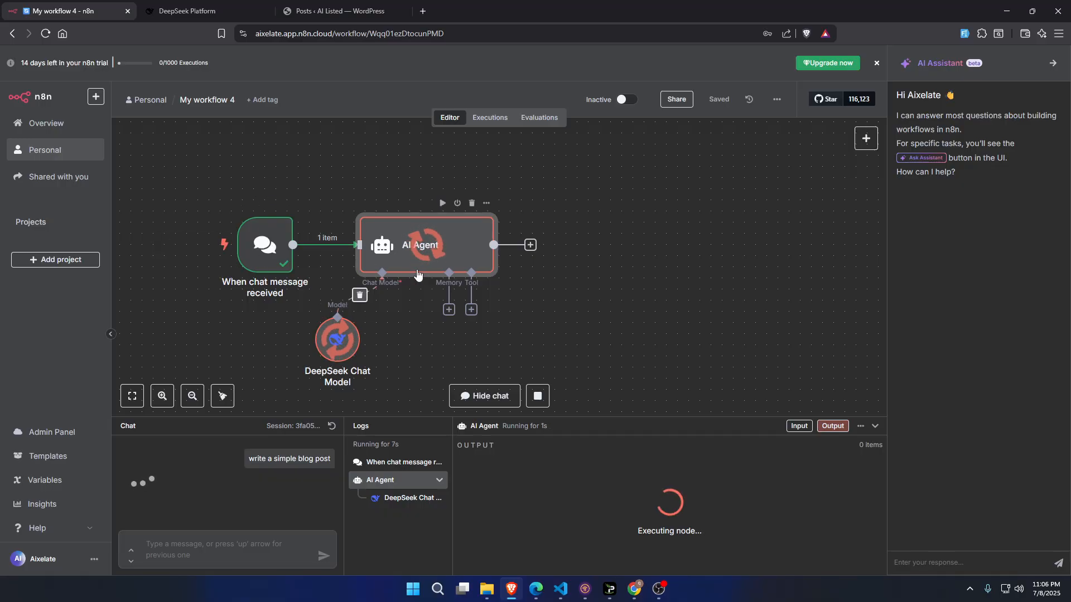
Step: Examine the AI Agent node's output for the title and body fields, and return to the canvas
double_click(414, 250)
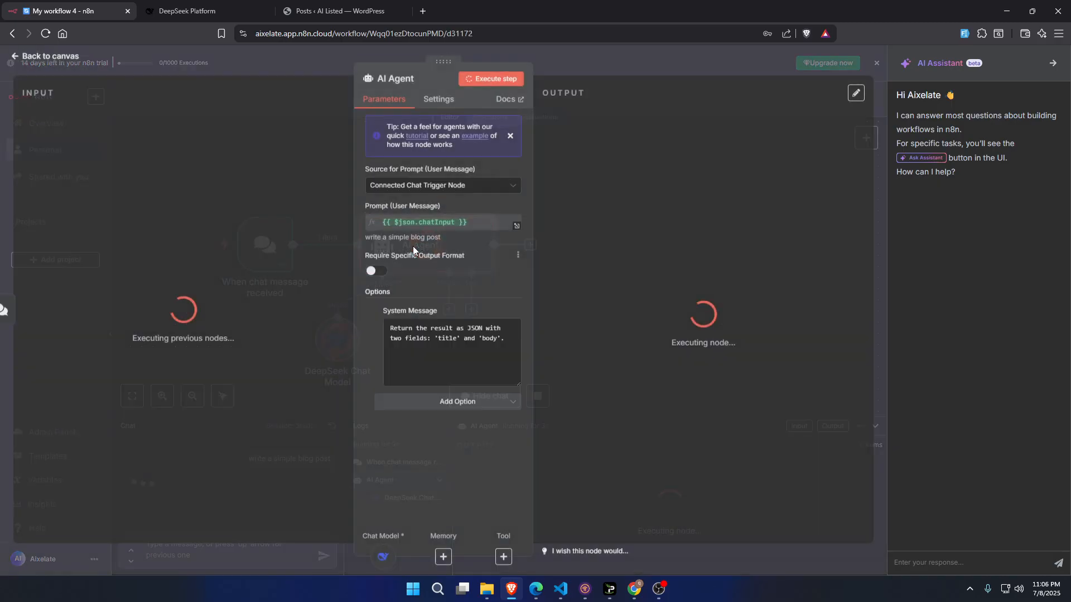
click(15, 62)
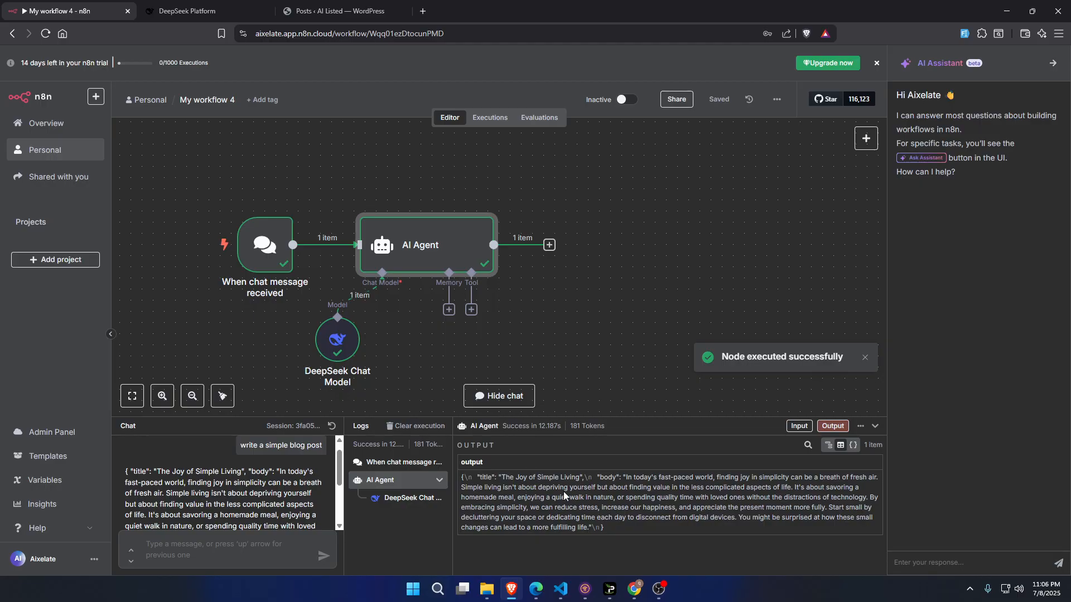
double_click(421, 244)
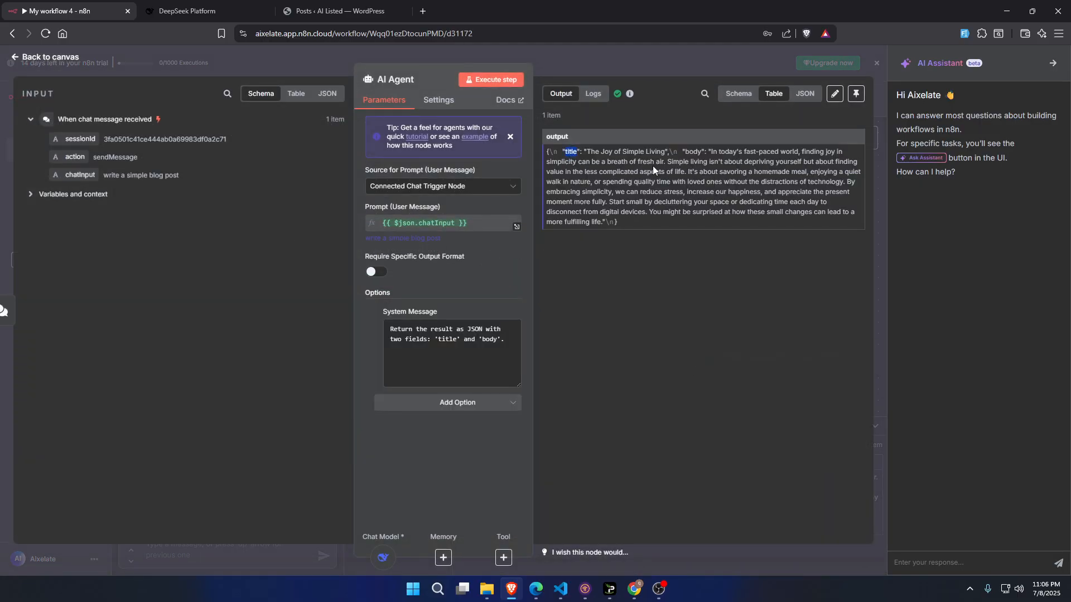
click(21, 61)
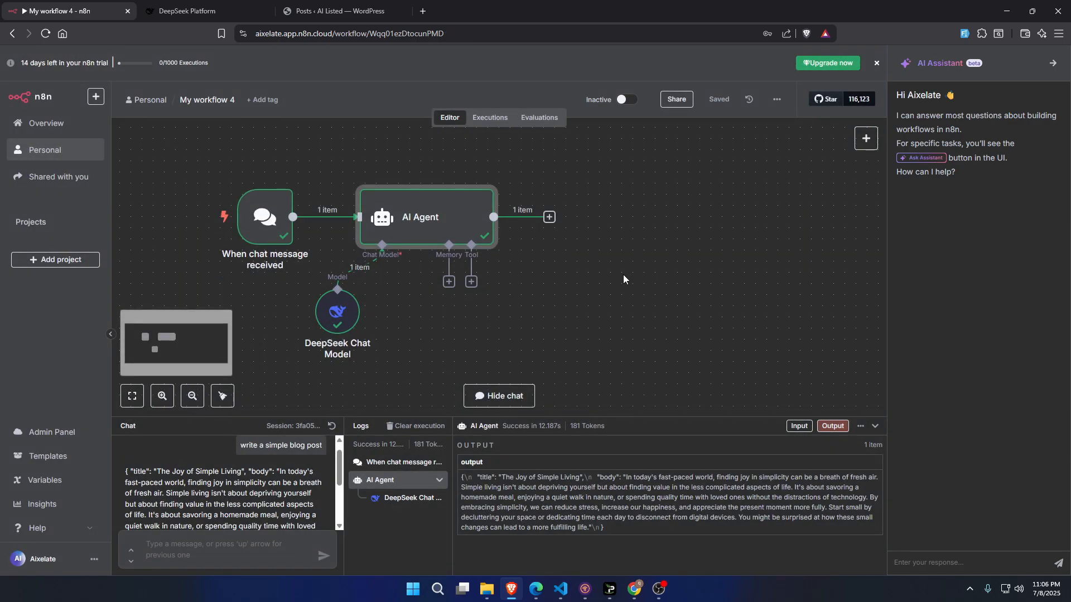
Step: Add a WordPress node with the "Create a post" action after the AI Agent
scroll(624, 274, up, 1)
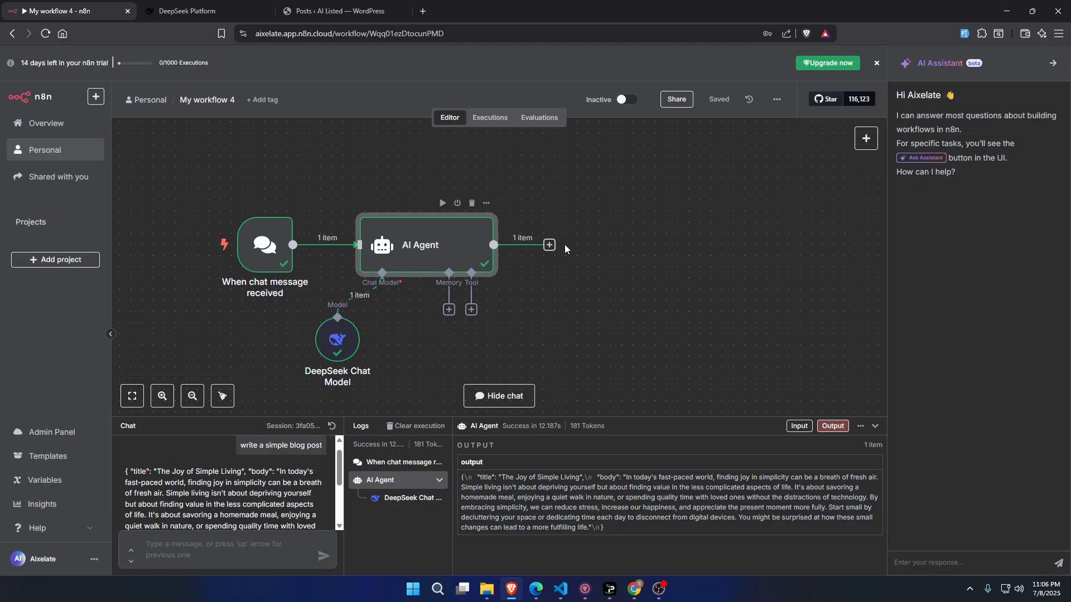
click(550, 244)
text(w)
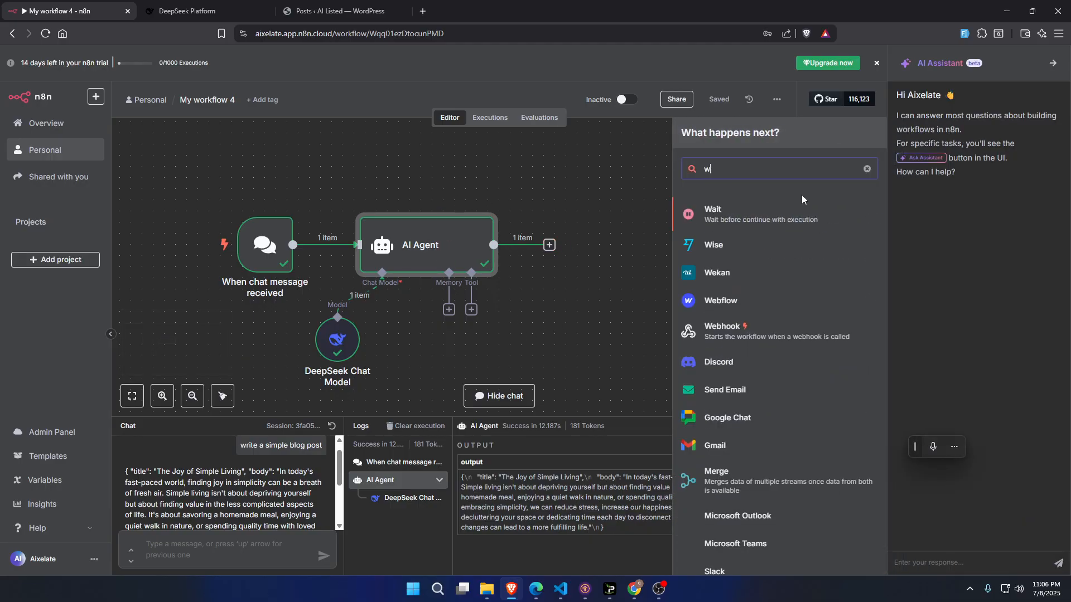
text(ord)
click(725, 215)
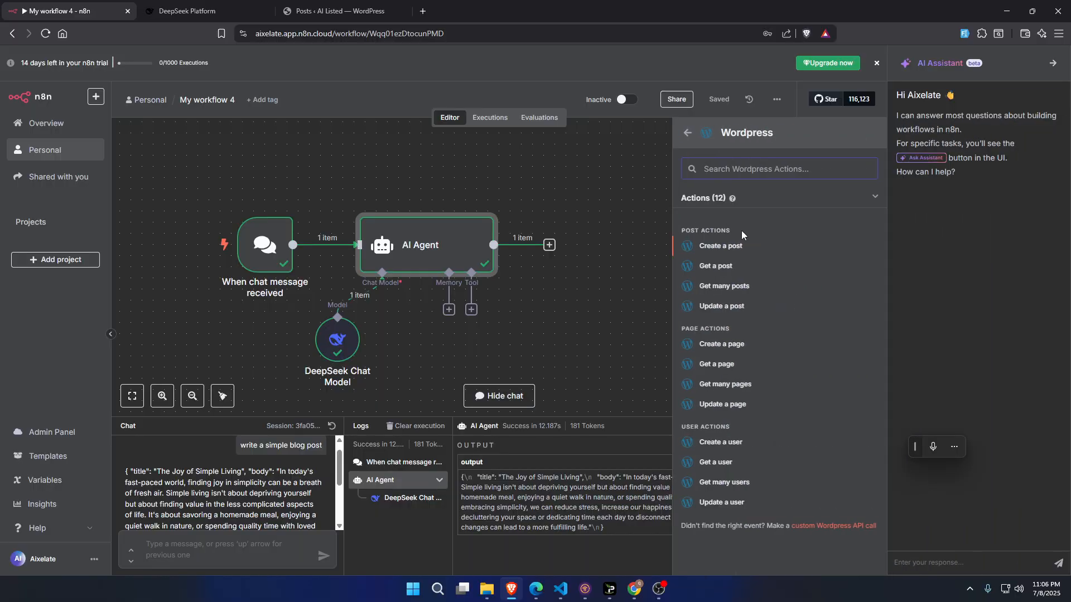
click(721, 246)
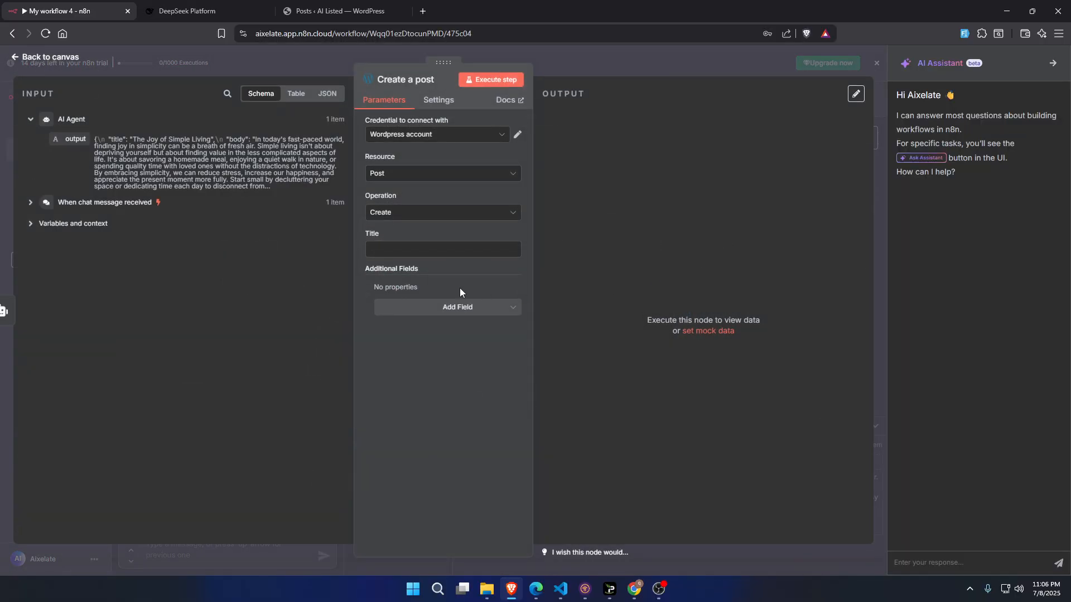
Step: Open the WordPress account credential, and switch to the WordPress site to open the profile's Application Passwords section
click(518, 135)
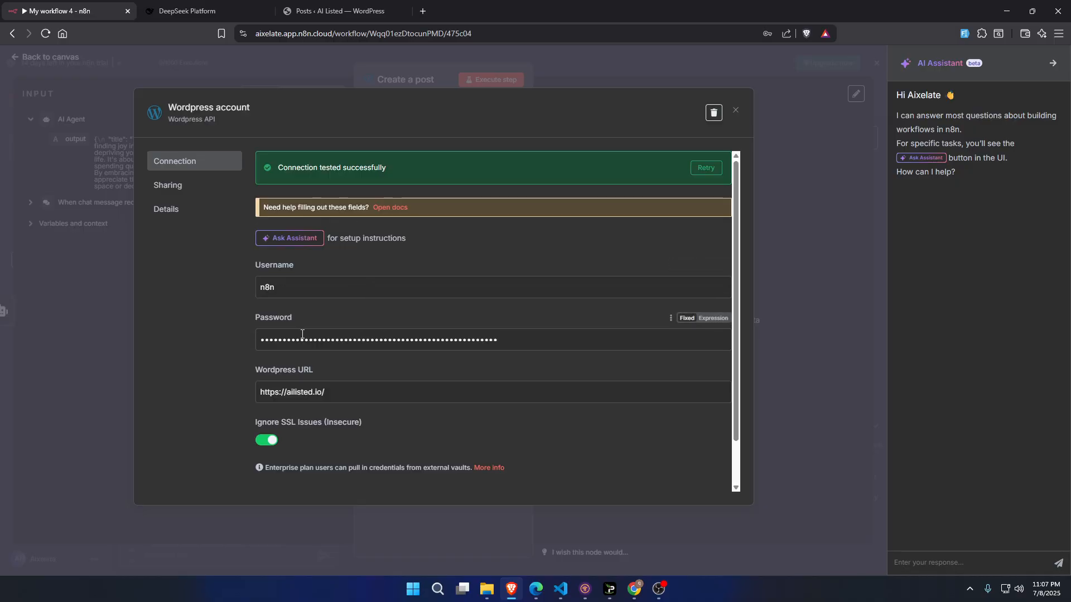
click(349, 7)
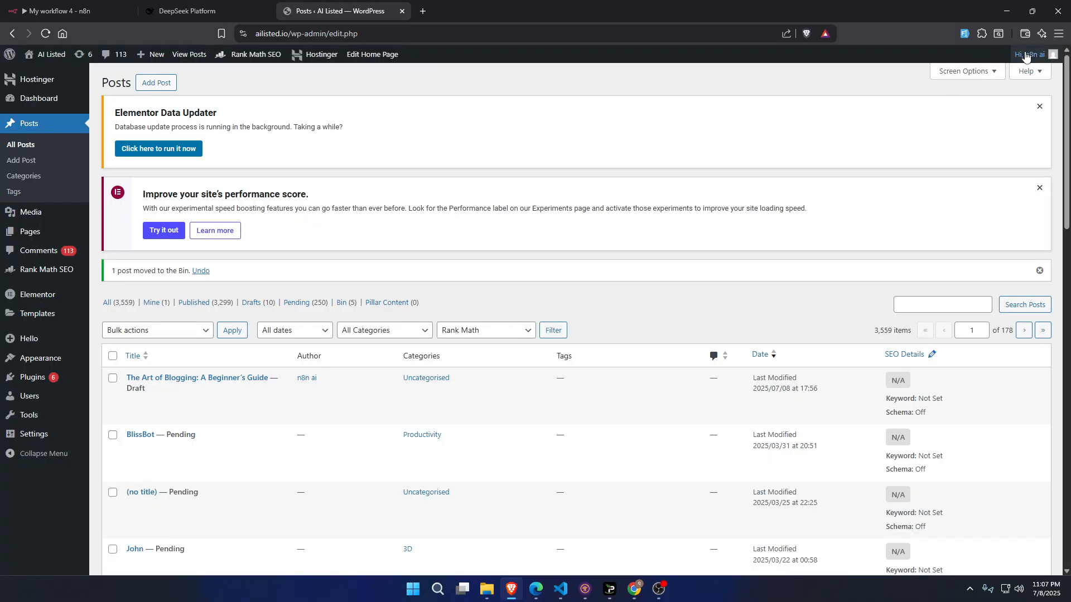
mouse_move(1029, 54)
click(986, 99)
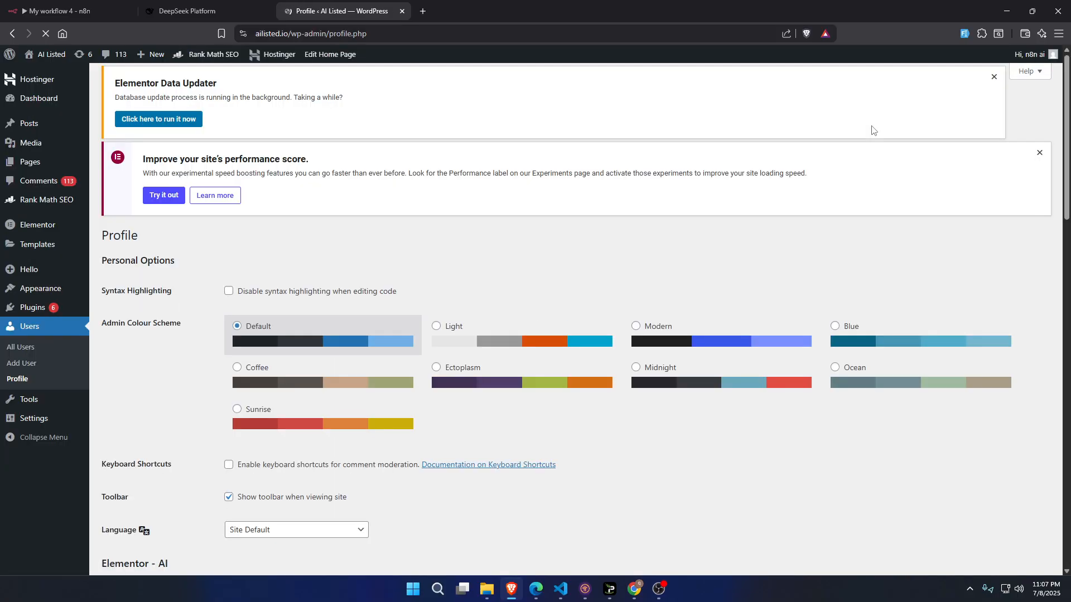
scroll(387, 244, down, 10)
scroll(389, 247, down, 12)
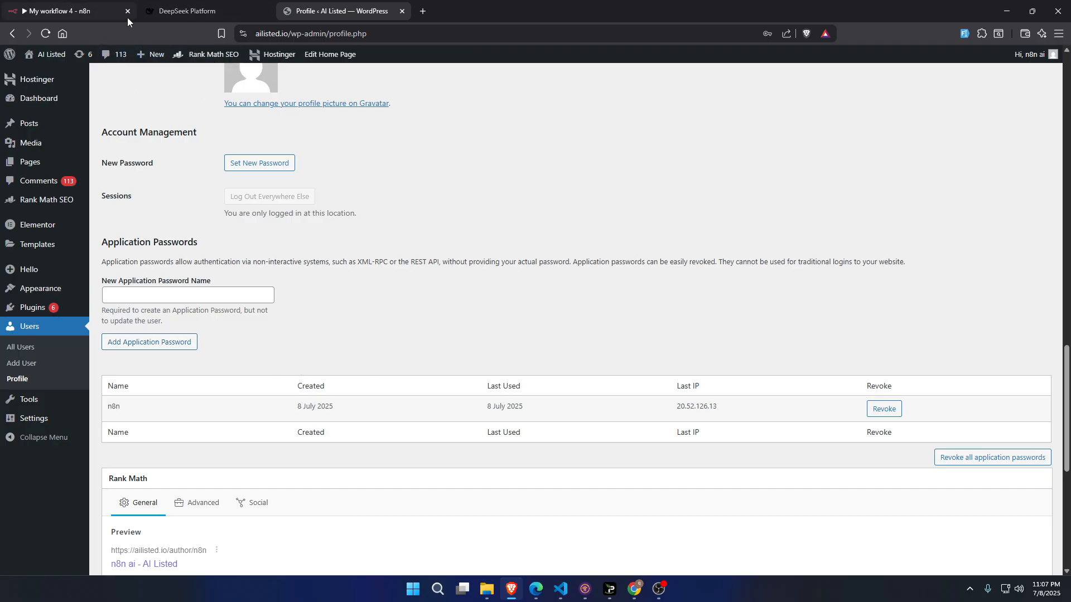
Step: Generate a new WordPress application password named n8n, and return to the n8n workflow to close the credential
click(178, 295)
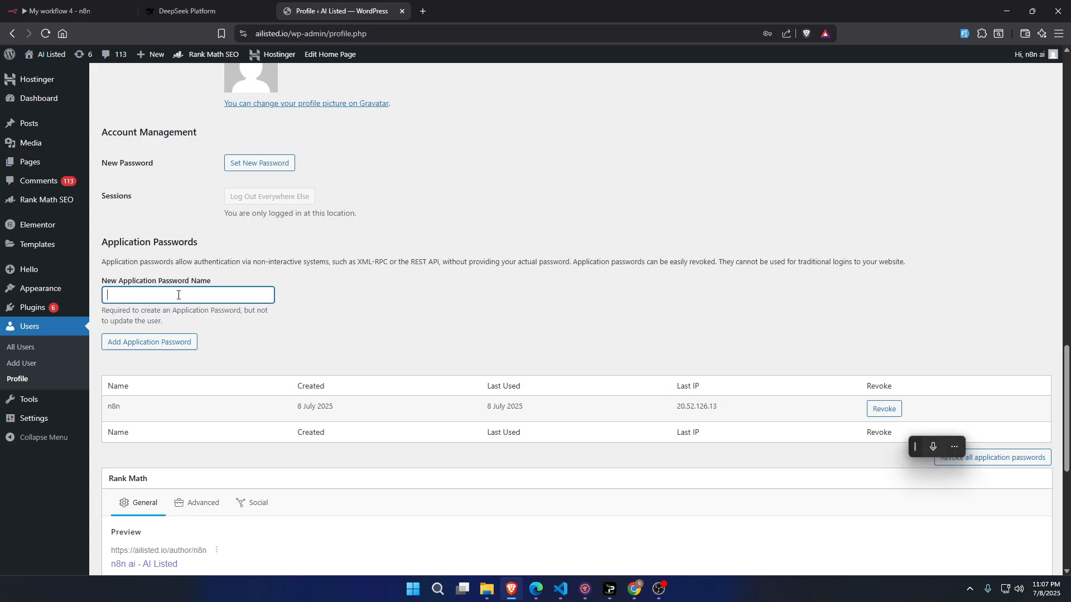
click(152, 337)
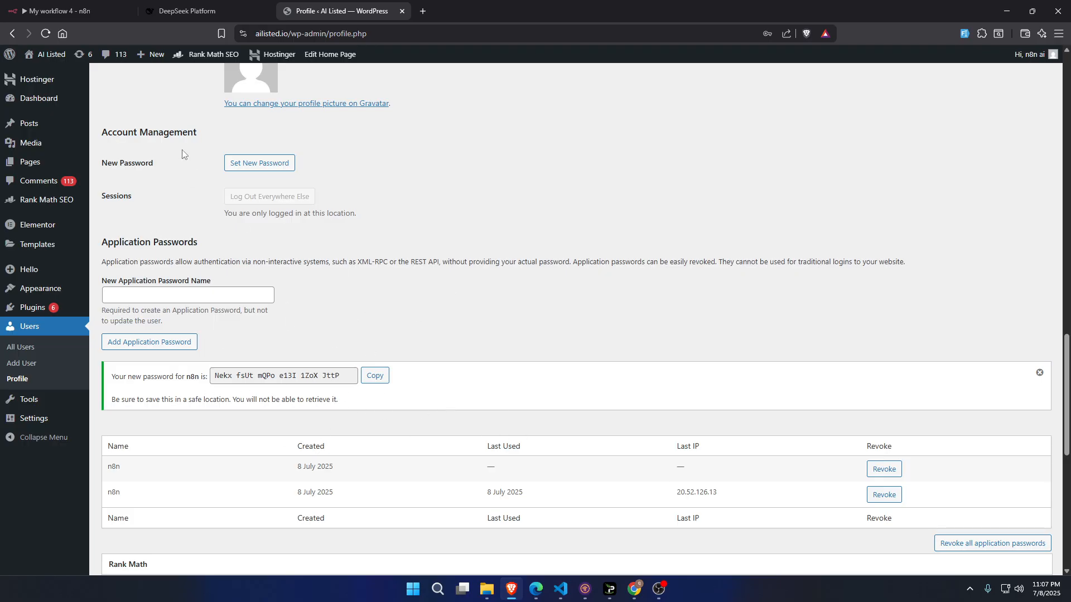
click(61, 10)
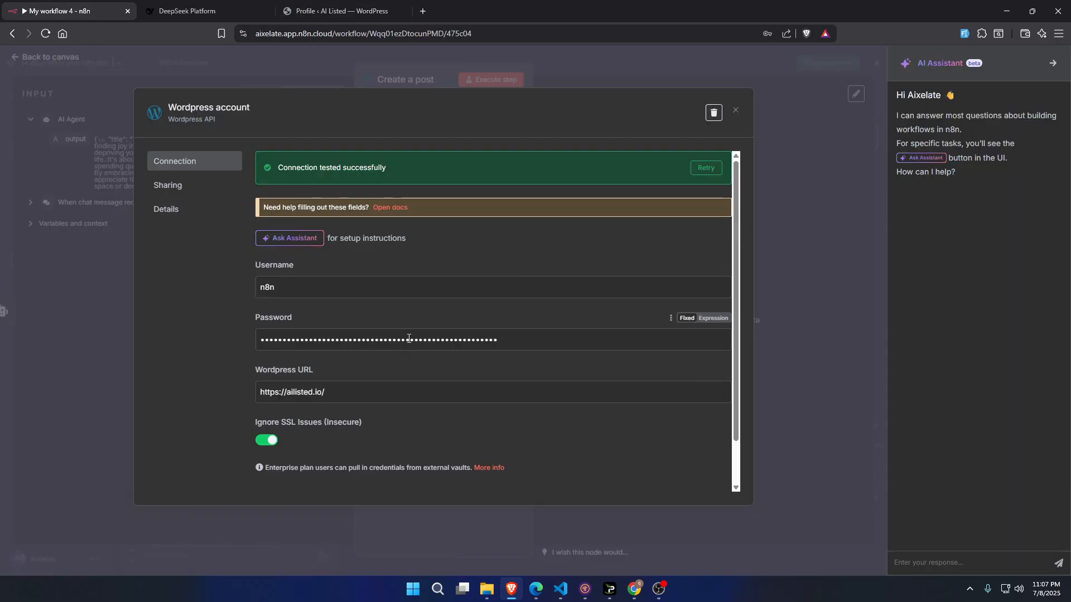
click(734, 111)
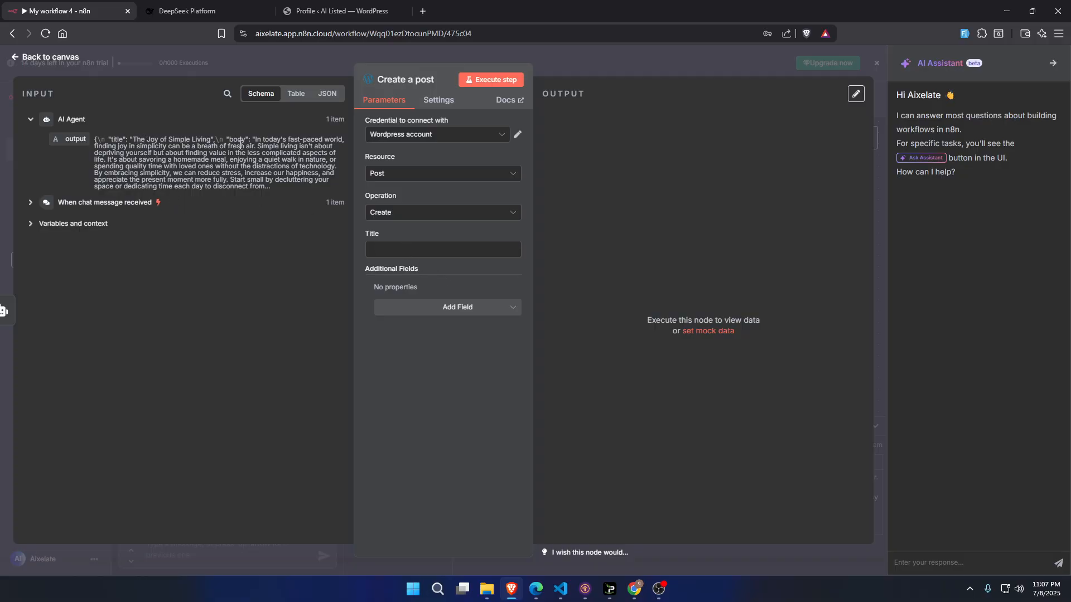
Step: Map the AI Agent's output to the post's Title with the expression {{ $json.output.parseJson().title }}
click(425, 250)
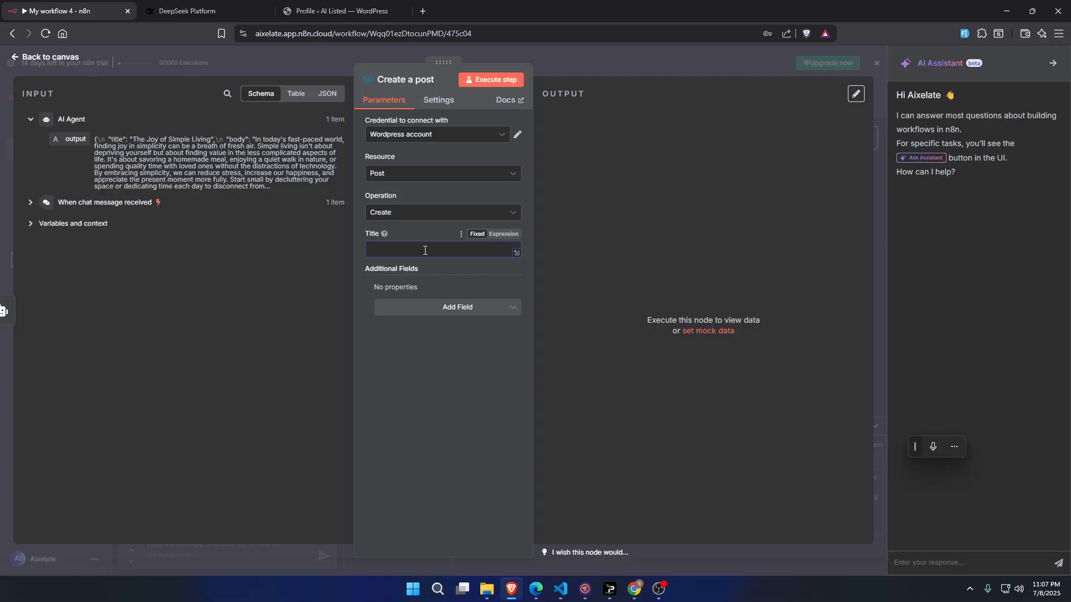
click(159, 152)
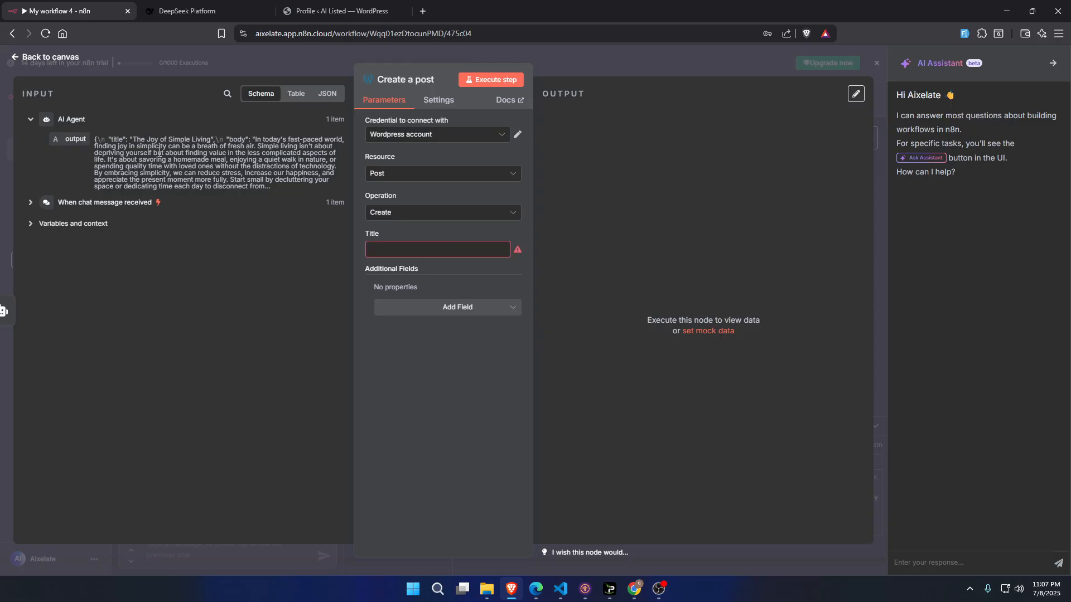
double_click(159, 153)
drag(80, 142, 423, 261)
click(423, 255)
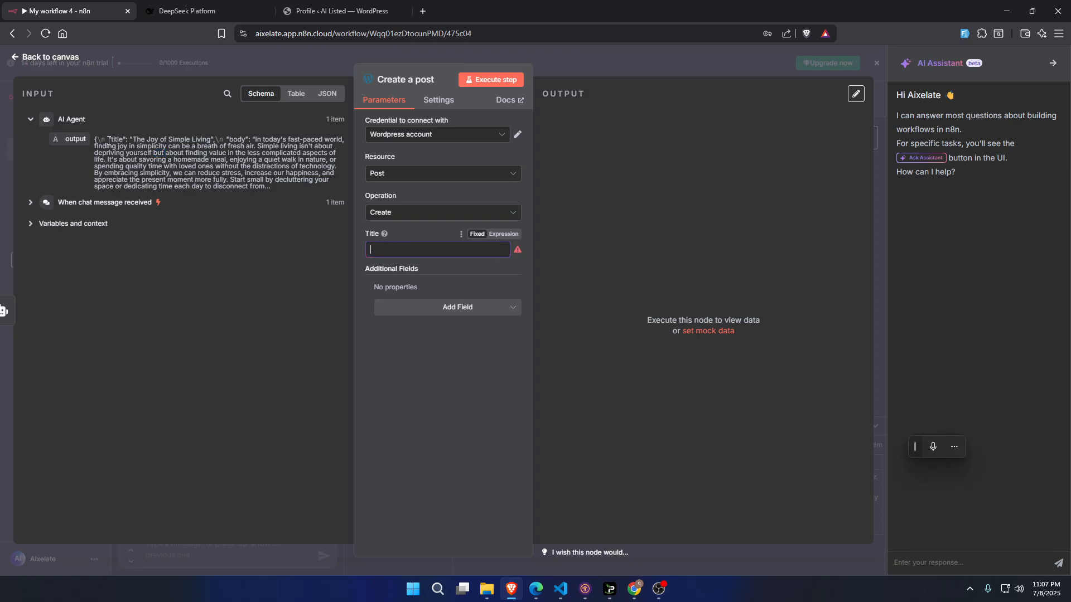
drag(83, 146, 435, 252)
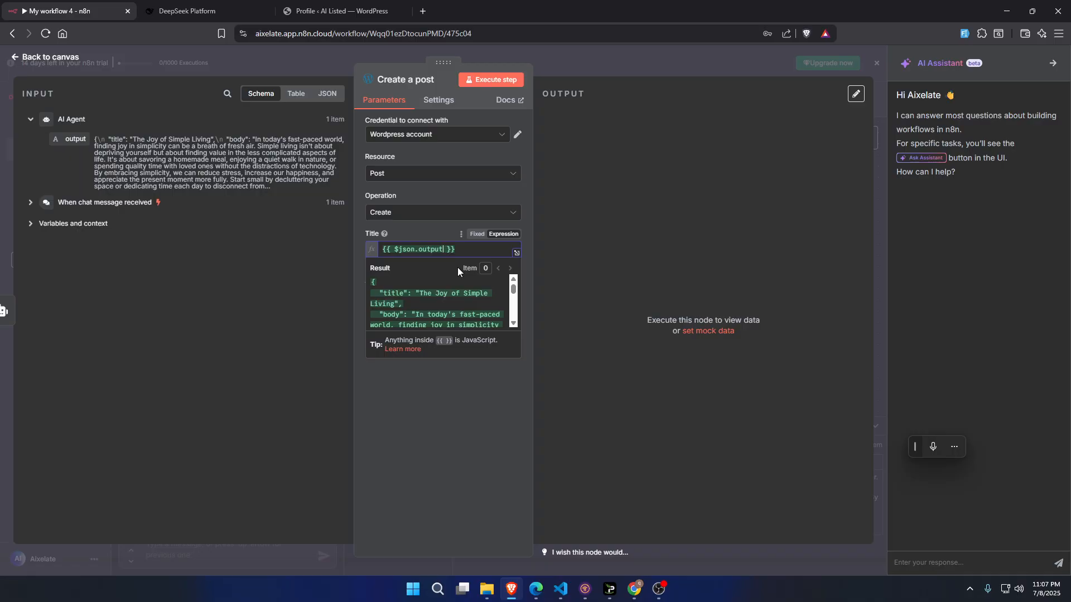
text(.)
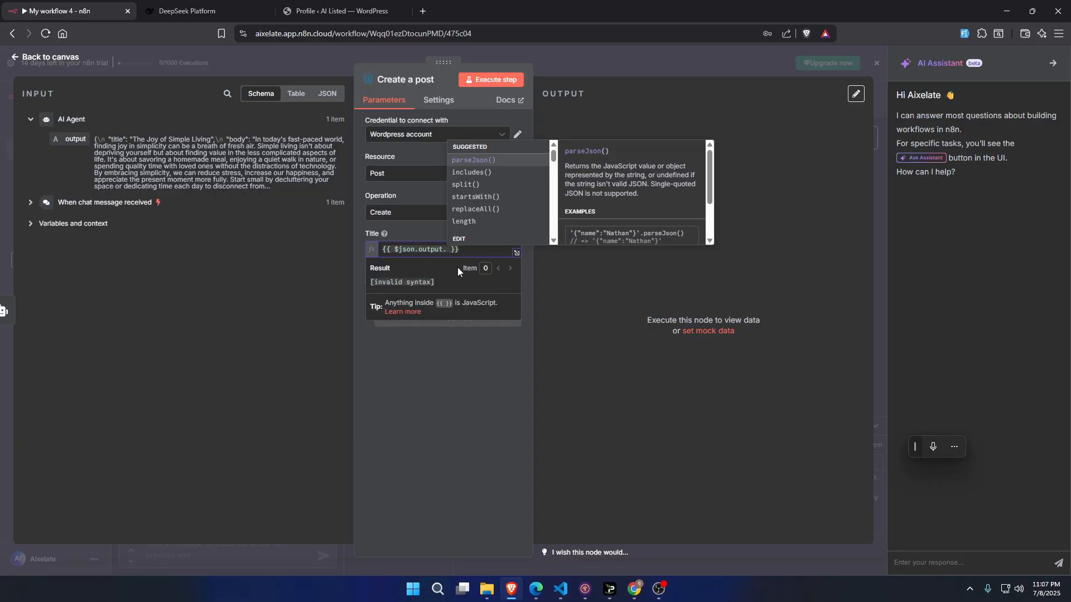
click(479, 161)
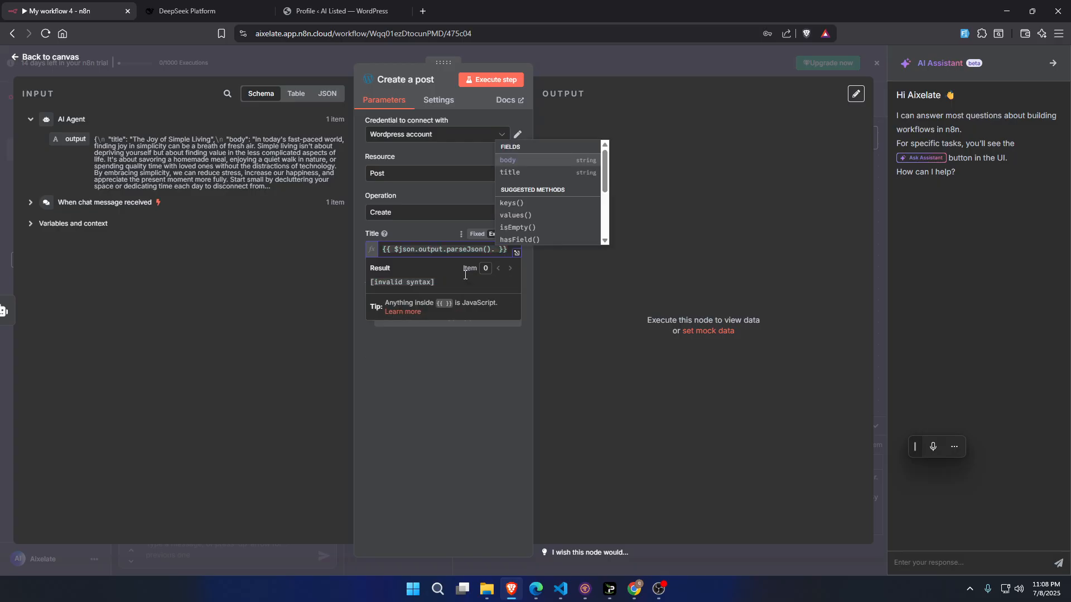
click(514, 173)
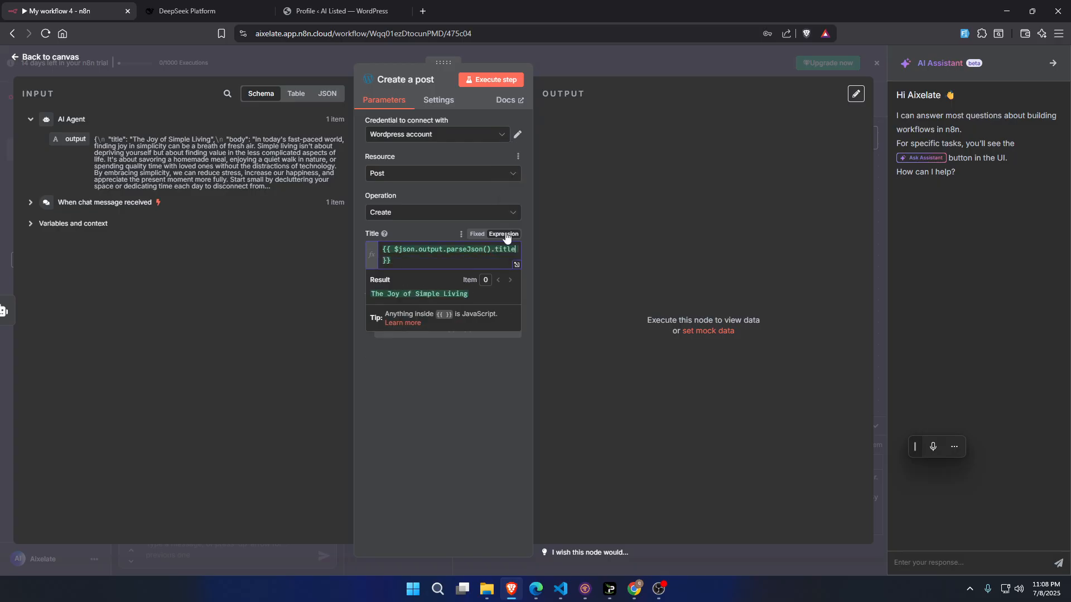
click(471, 380)
Step: Add the Content field, set it to {{ $json.output.parseJson().body }} by adapting the Title expression, and recheck the Title's result
click(437, 331)
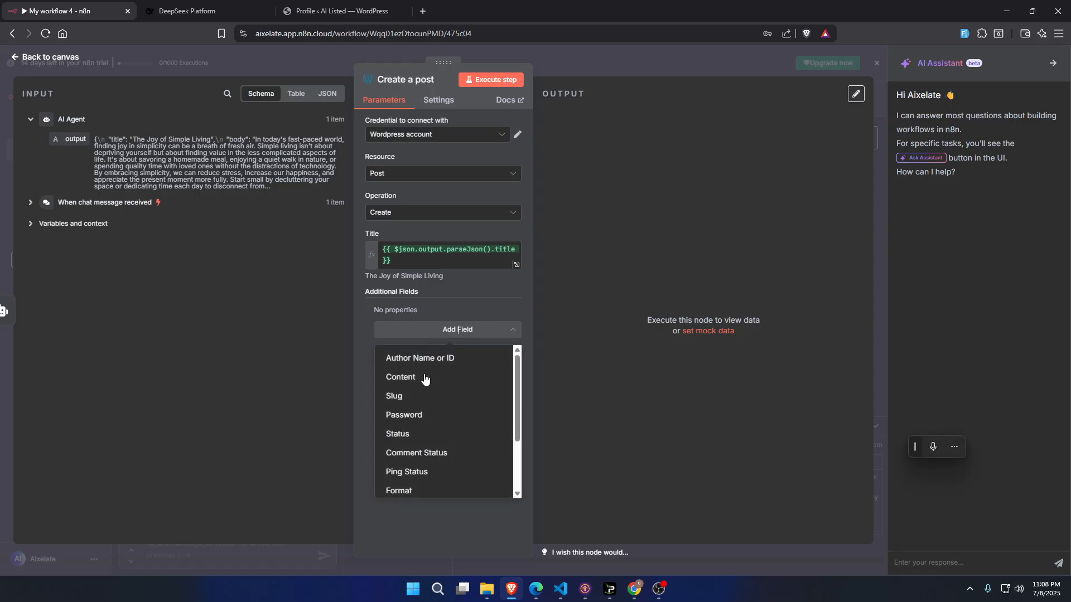
click(427, 382)
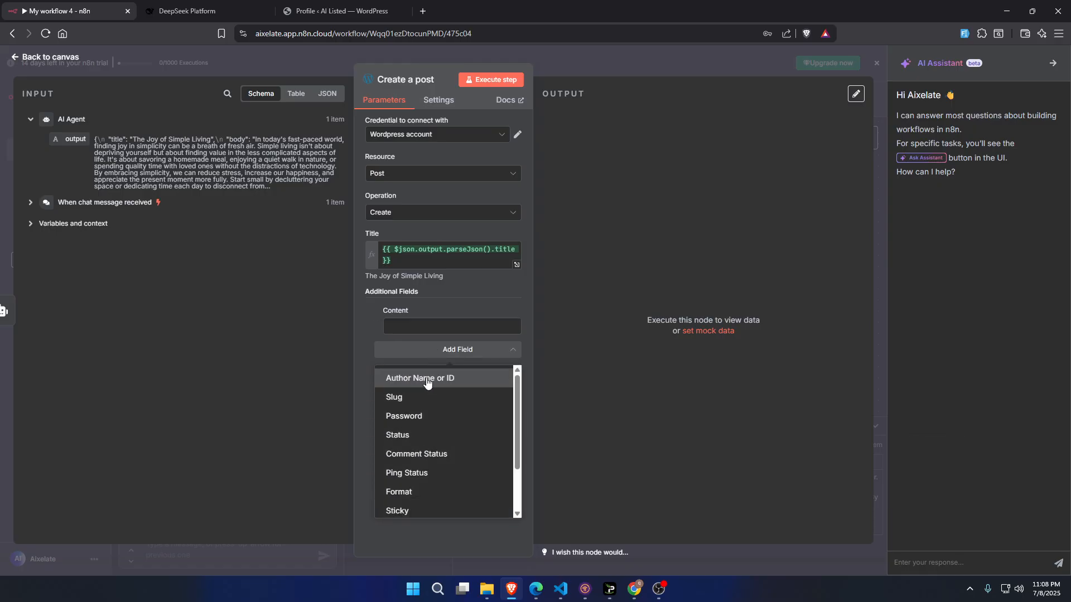
triple_click(399, 264)
key(ctrl+c)
click(456, 411)
click(447, 326)
key(ctrl+v)
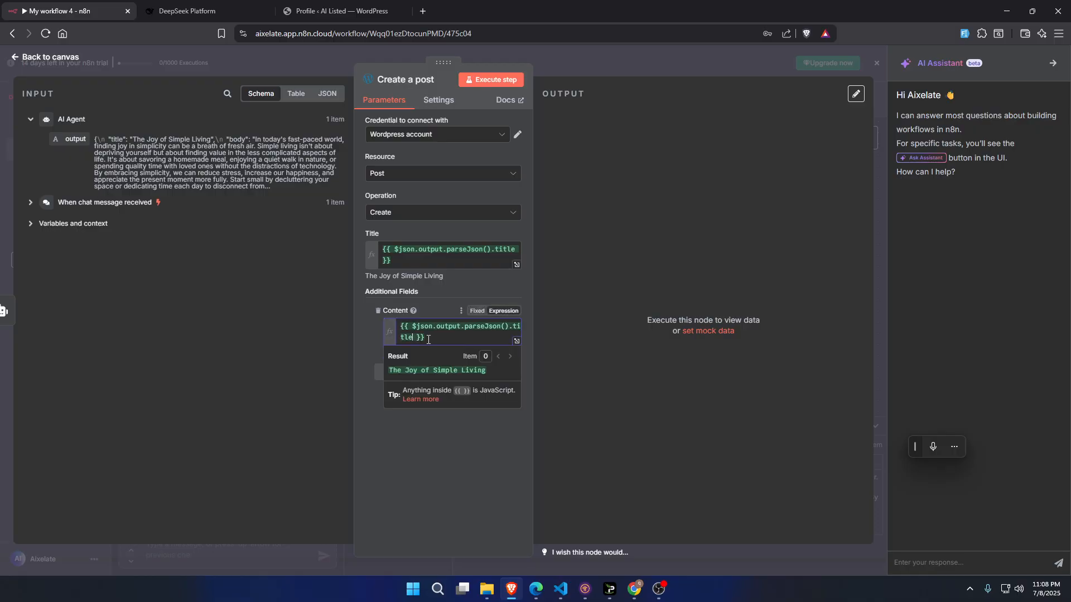
key(BackSpace)
key(BackSpace)
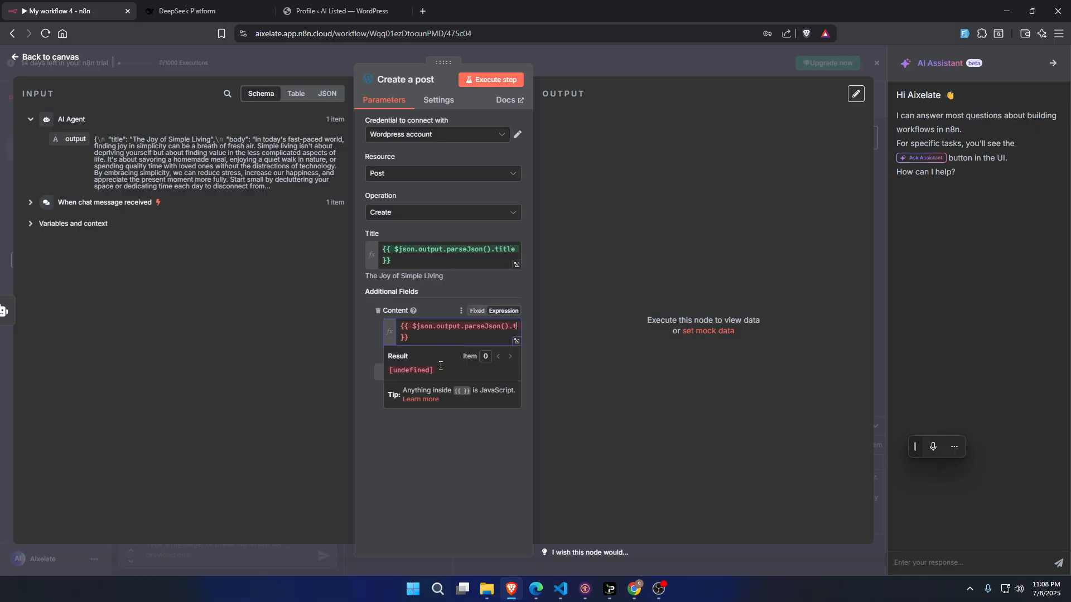
key(BackSpace)
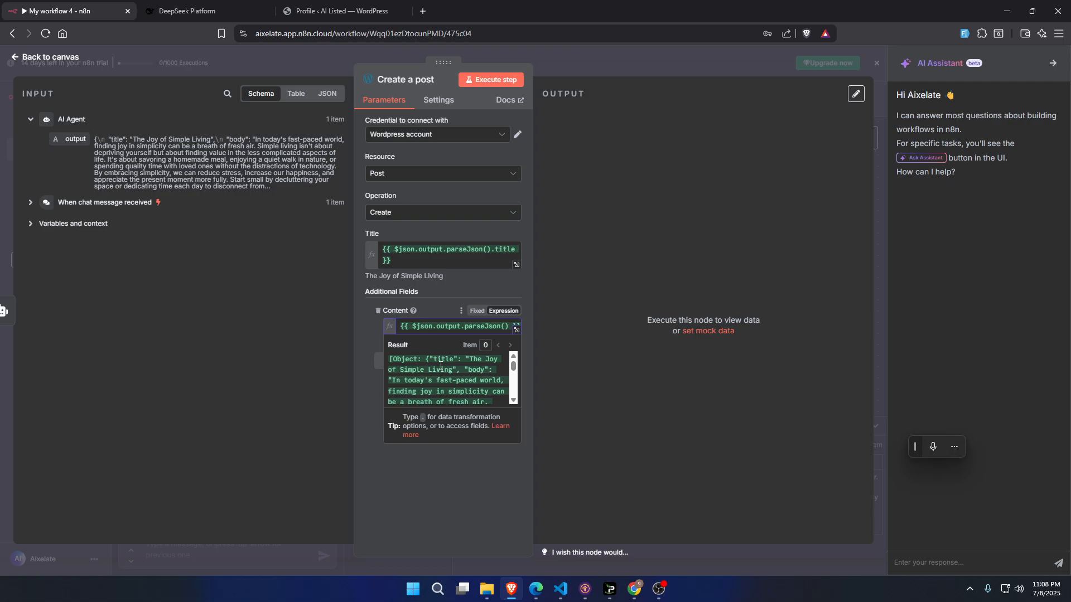
text(.)
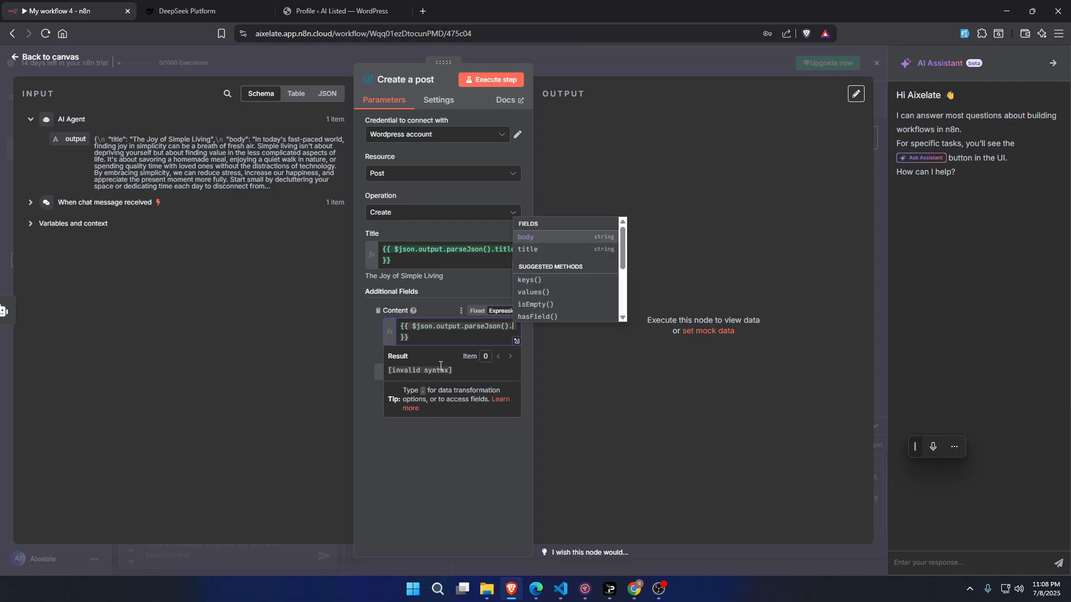
click(526, 239)
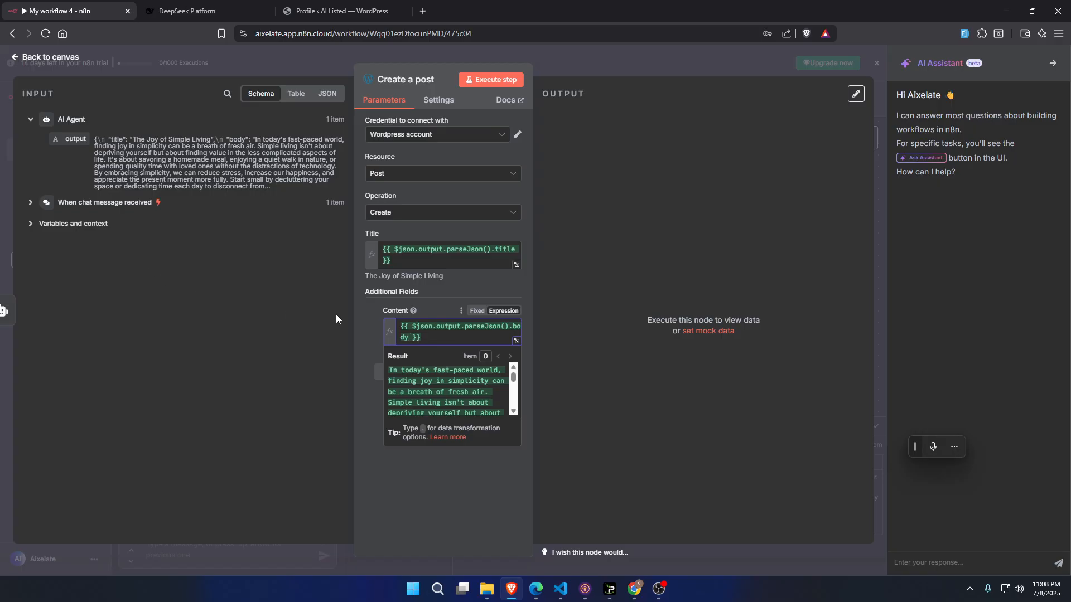
click(425, 260)
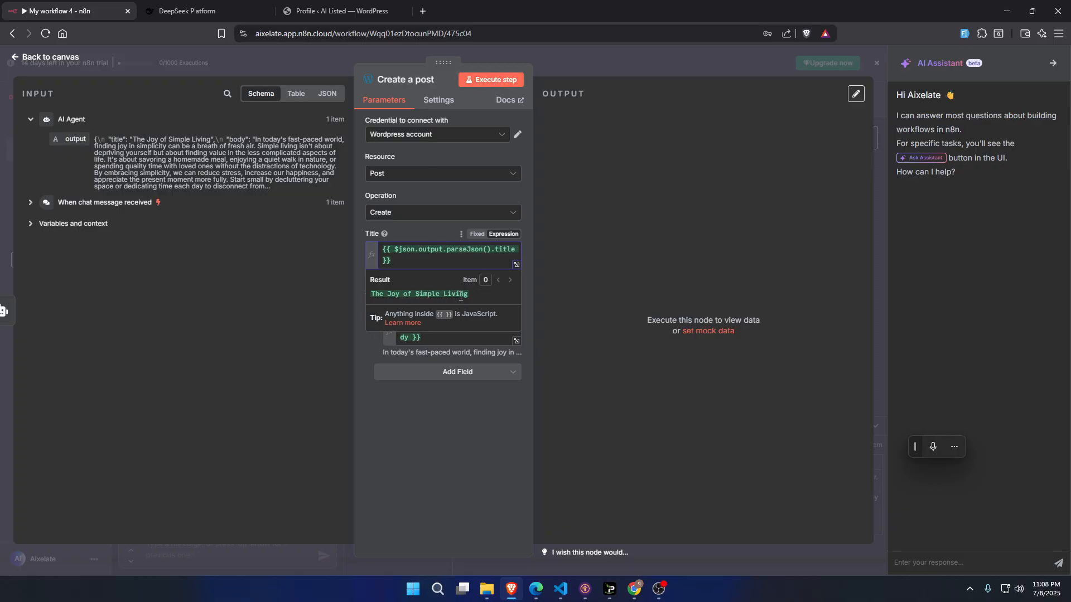
Step: View the WordPress site's list of all posts, and return to the n8n workflow to execute the Create a post node
click(341, 11)
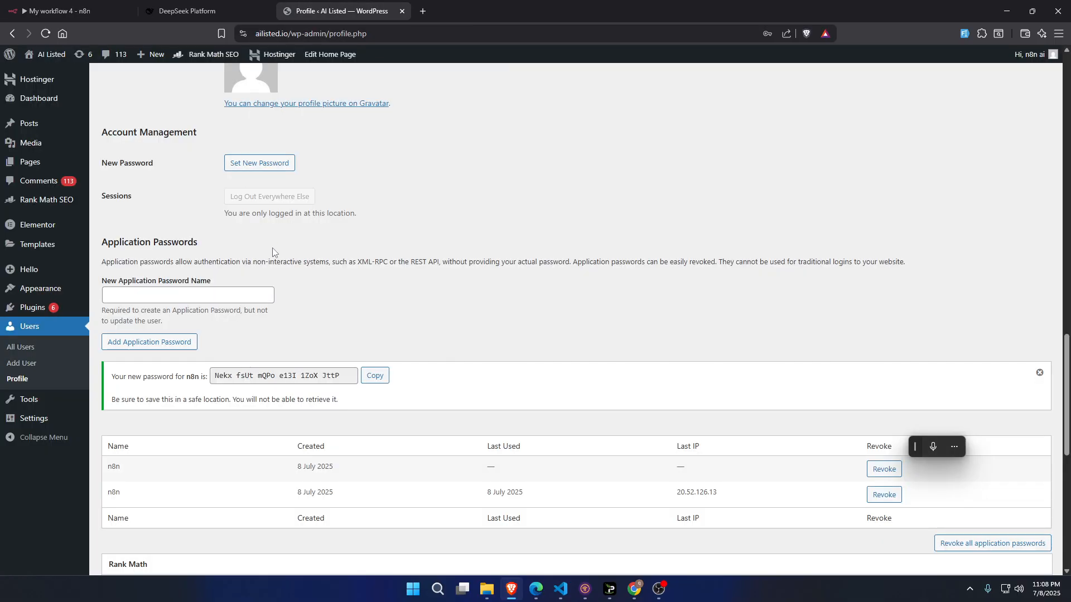
mouse_move(47, 125)
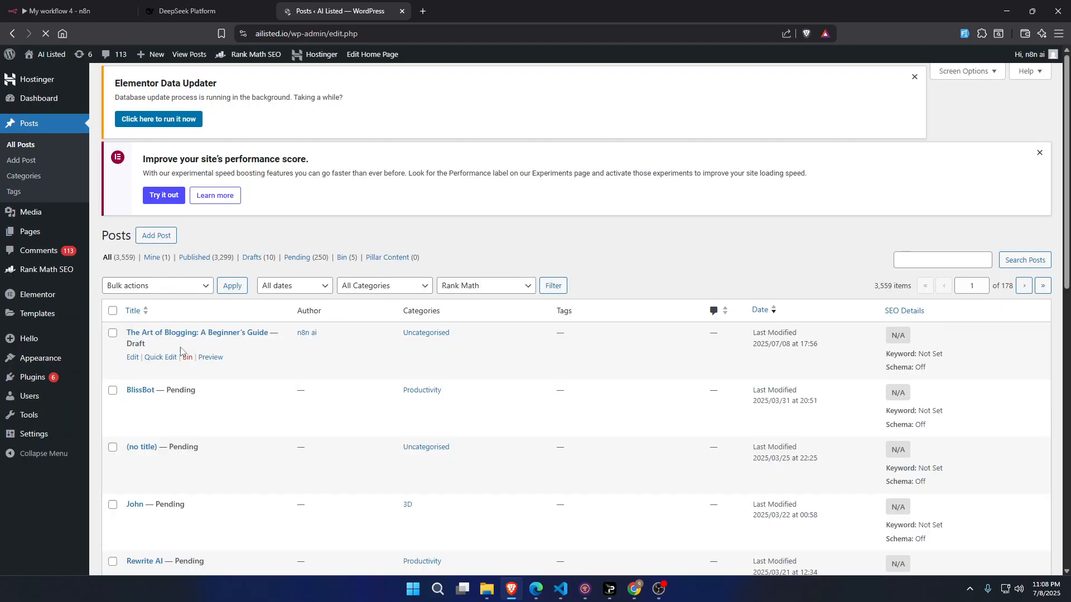
click(89, 12)
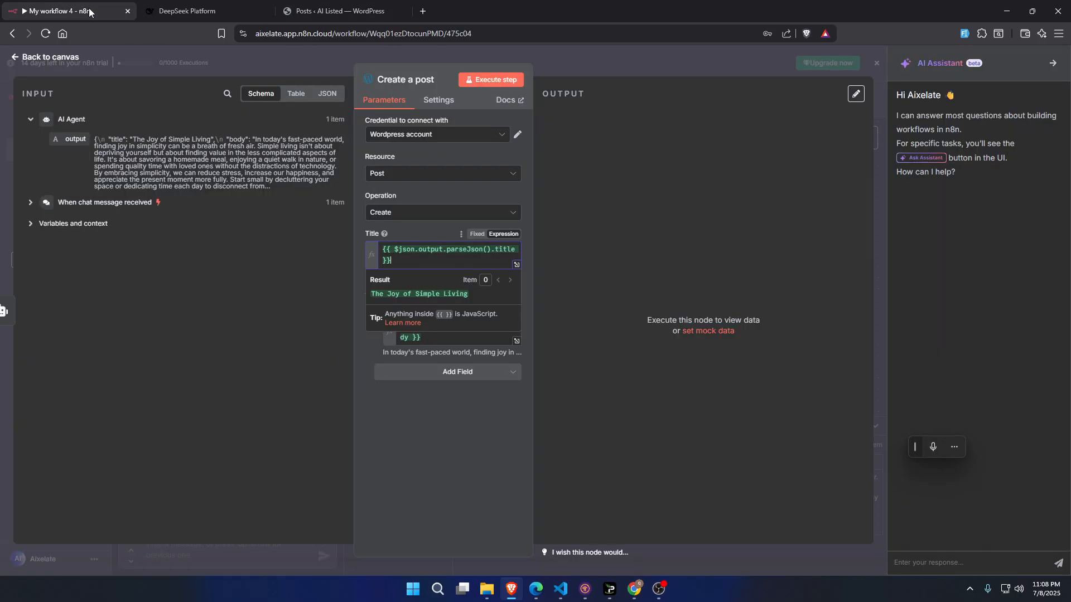
click(493, 80)
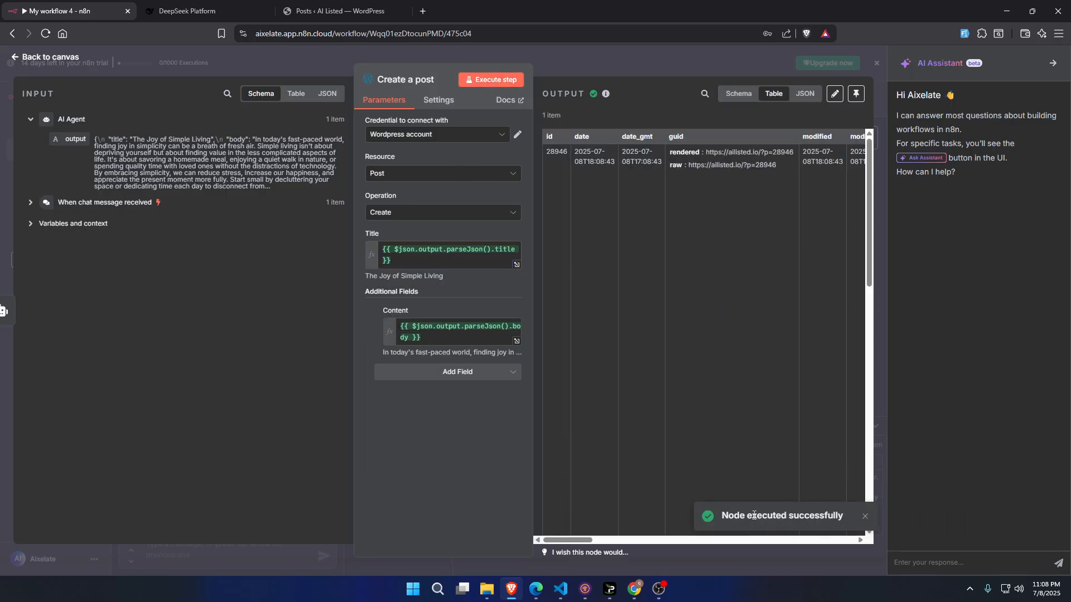
Step: Switch to WordPress, reload the posts list, open the draft The Joy of Simple Living, and review its content and post settings
click(335, 11)
click(30, 146)
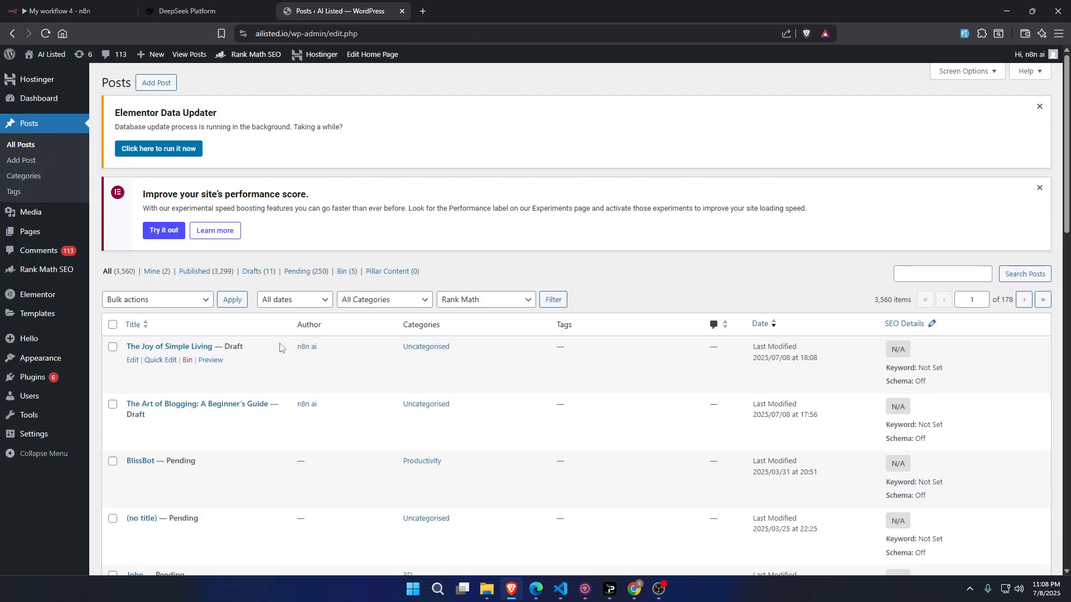
click(159, 347)
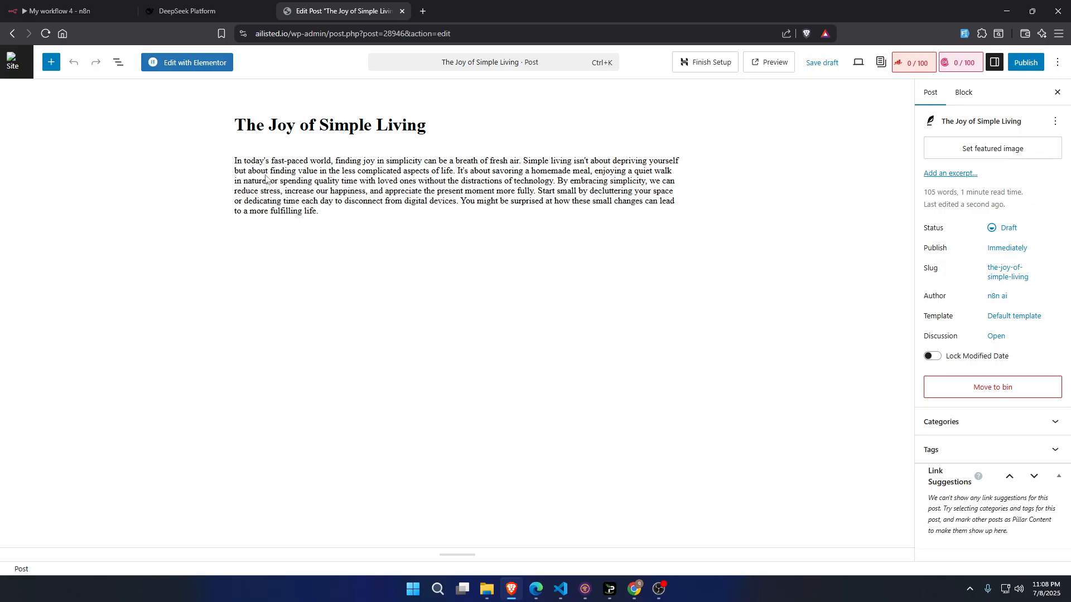
click(267, 178)
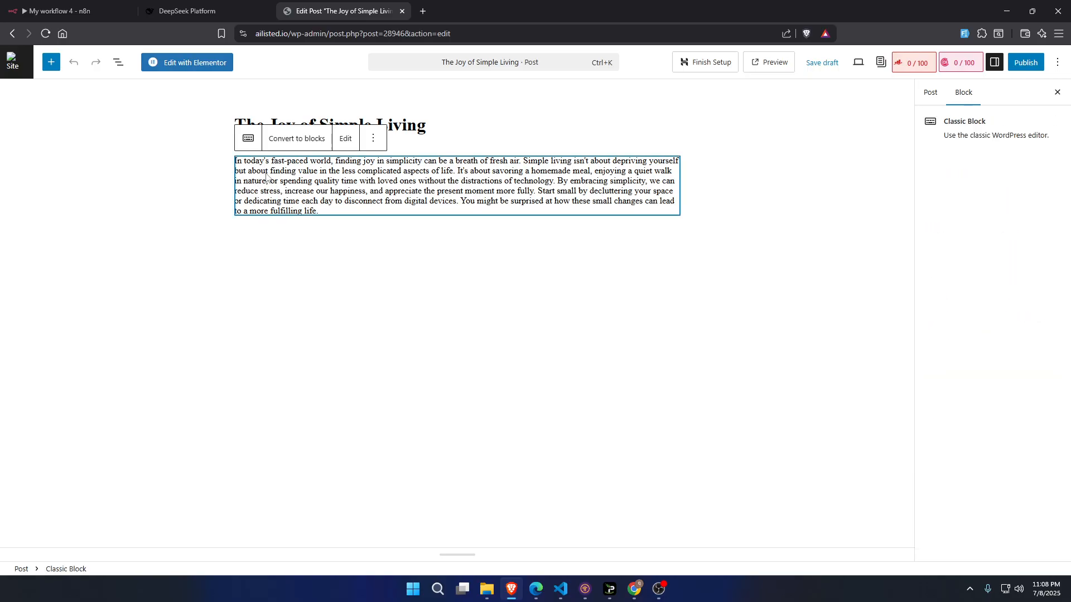
click(400, 311)
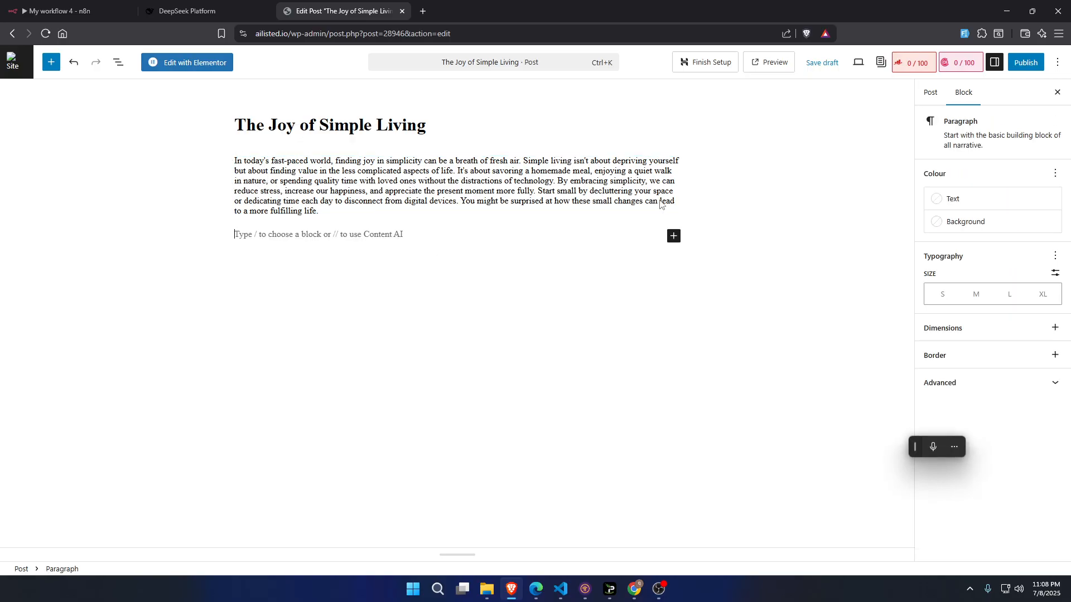
click(71, 13)
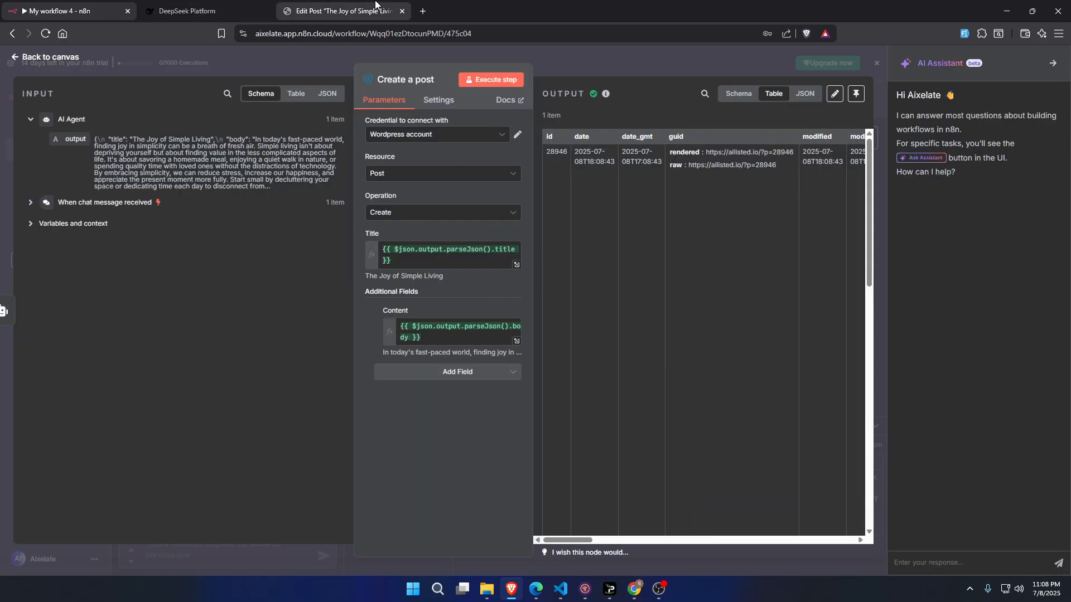
click(341, 11)
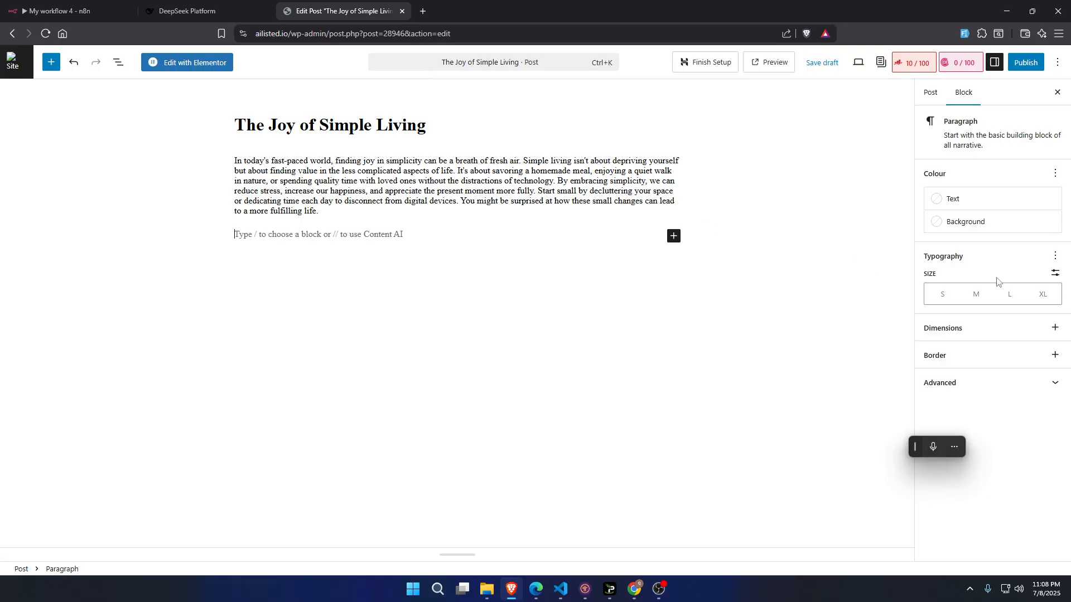
click(927, 94)
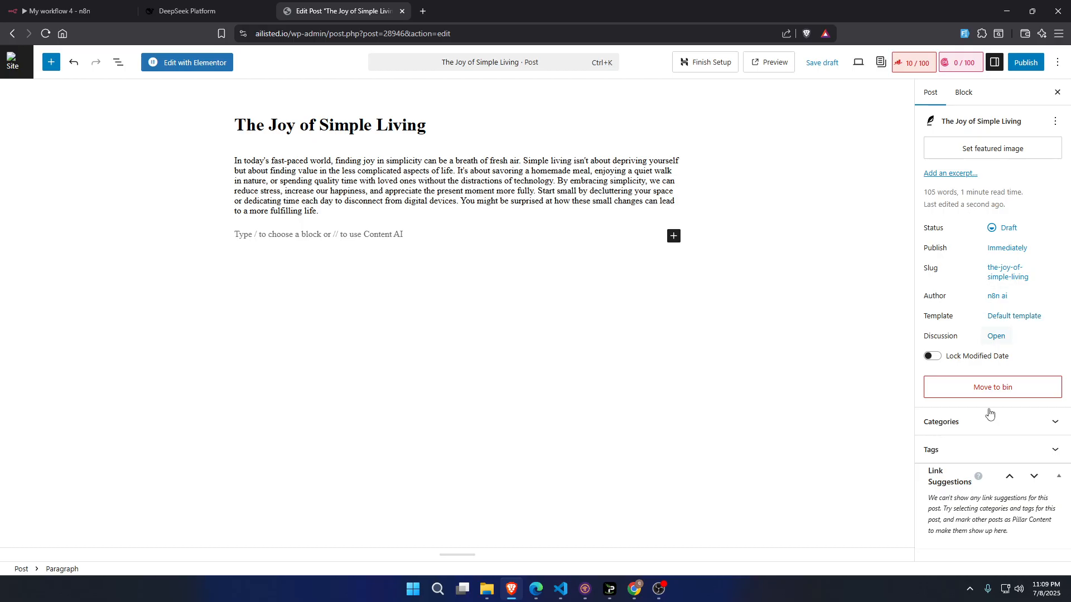
Step: Return to n8n, look through the additional fields available for the WordPress post, and go back to the workflow canvas
click(61, 11)
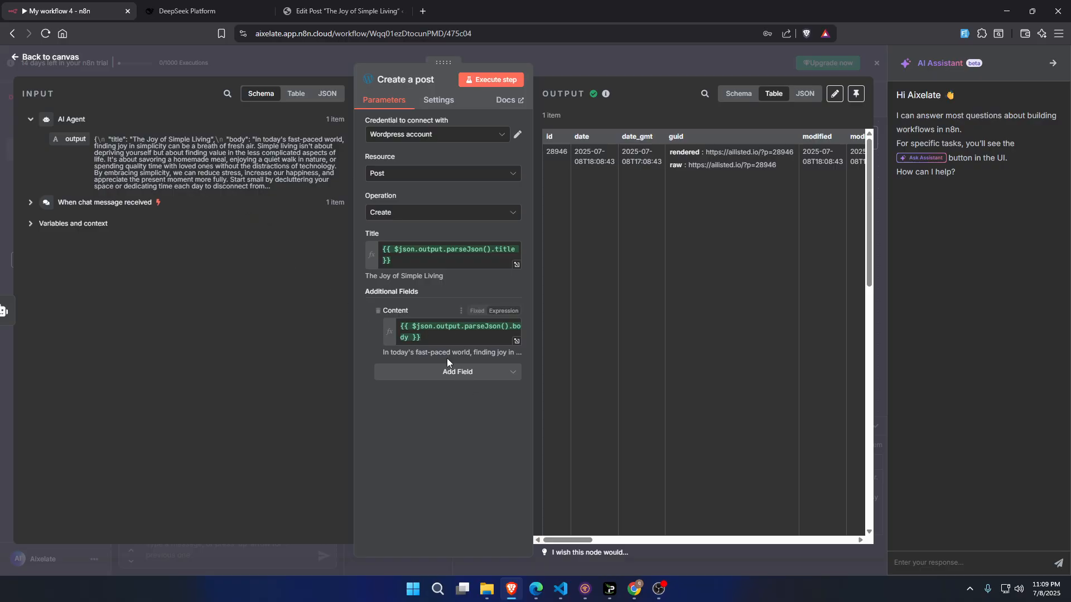
click(450, 378)
scroll(446, 446, down, 2)
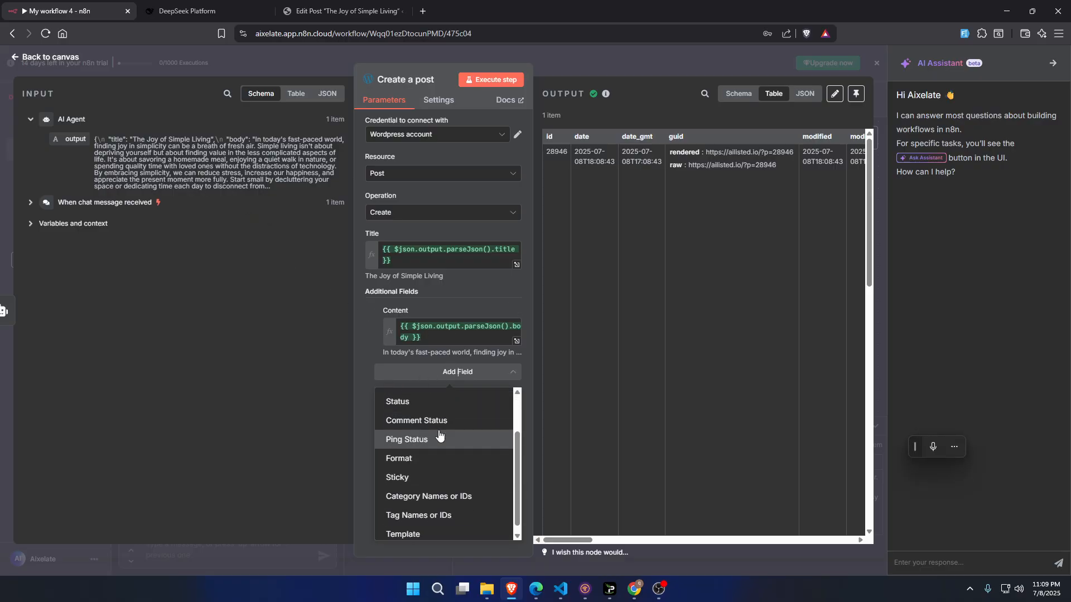
scroll(441, 530, up, 2)
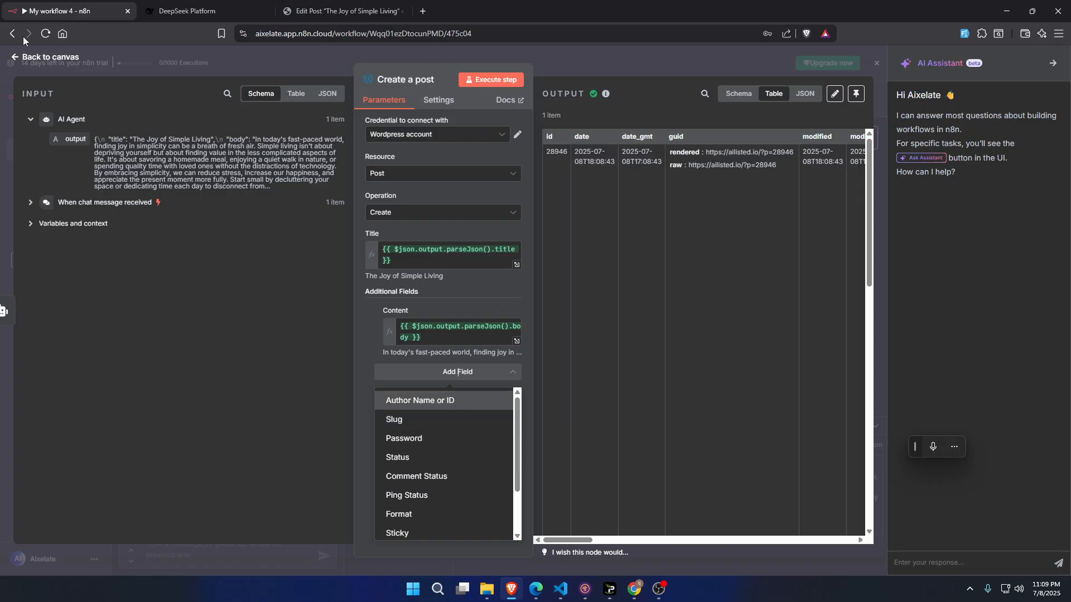
click(15, 59)
Step: Add a second AI Agent node branching from the first AI Agent's output, and return to the canvas
mouse_move(336, 249)
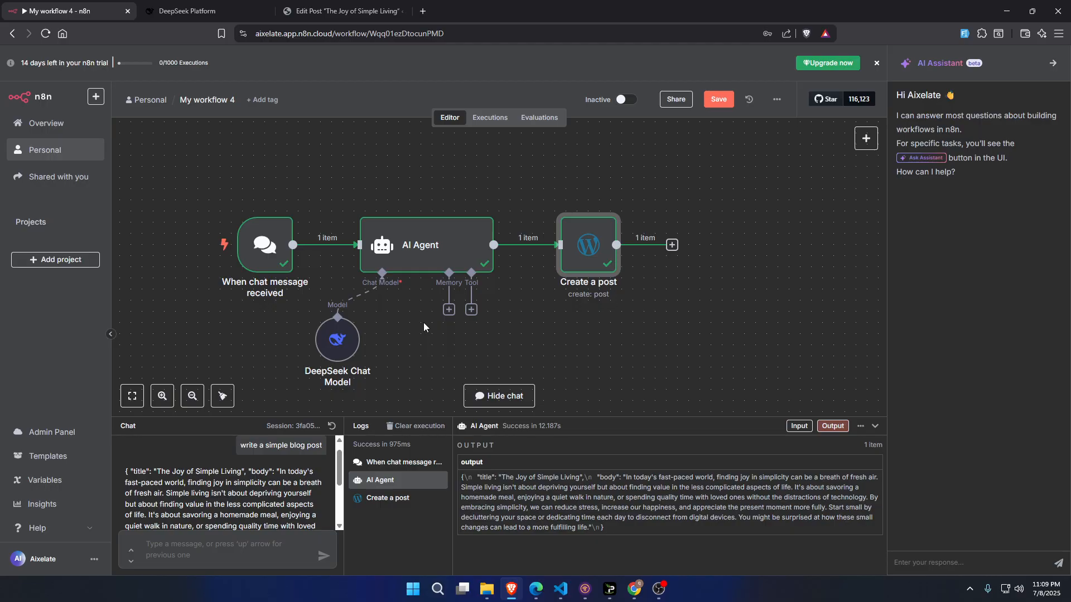
click(495, 245)
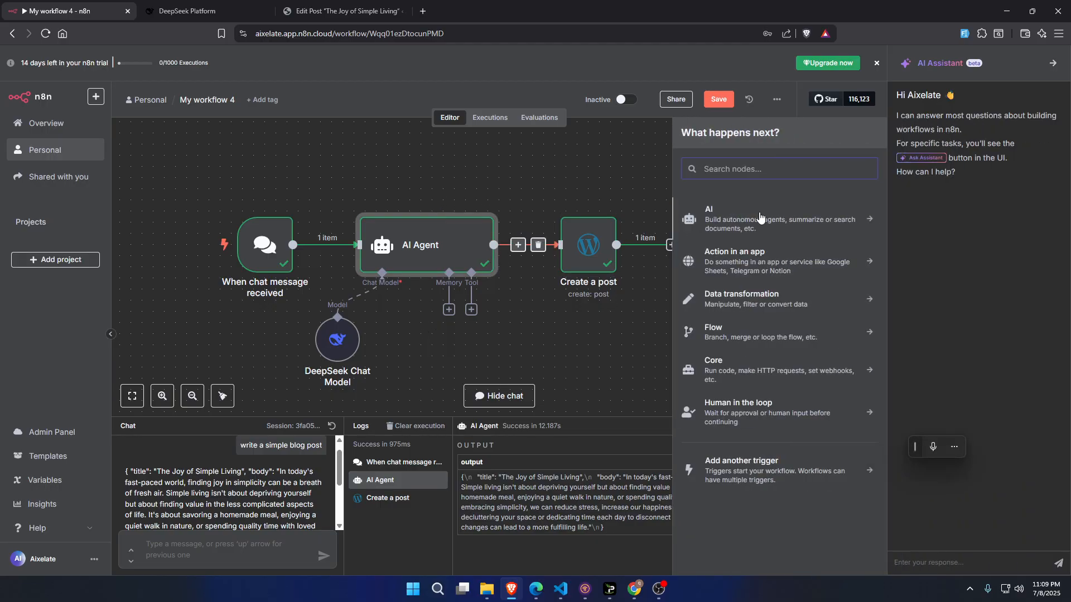
click(755, 212)
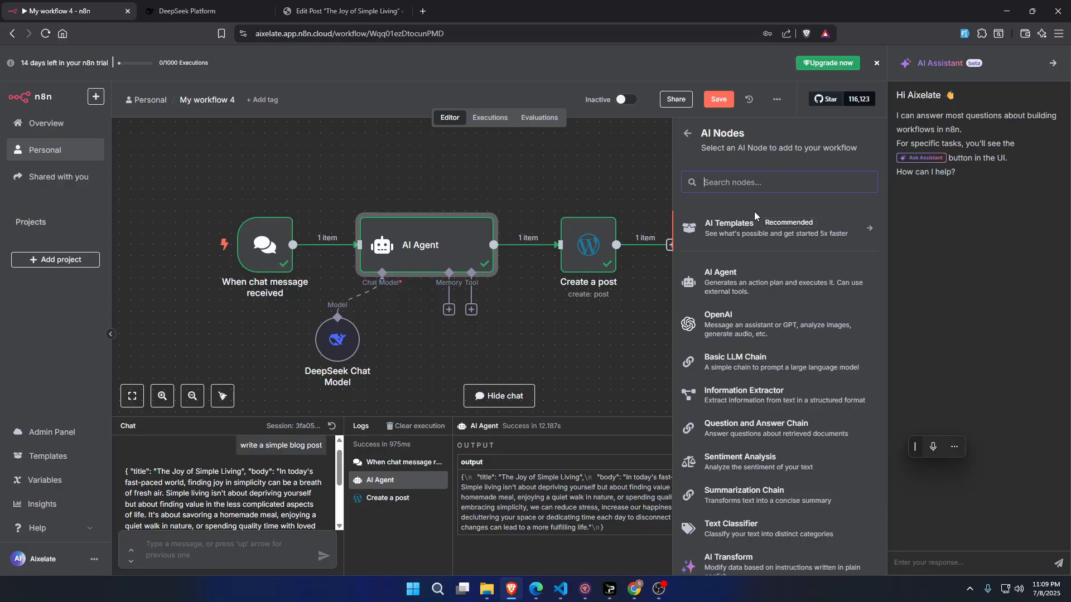
click(749, 279)
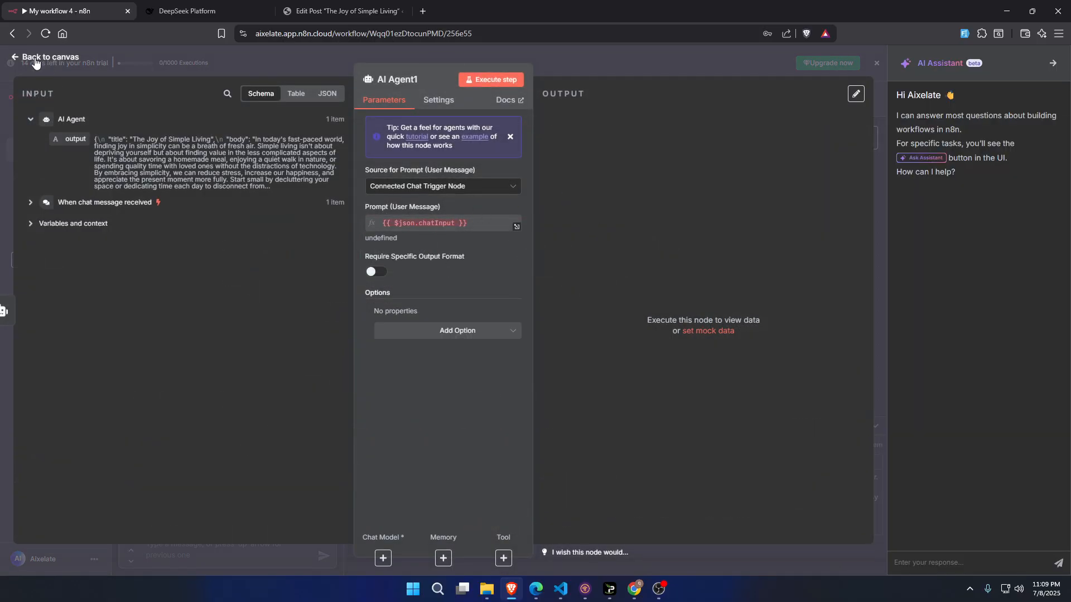
click(16, 58)
Step: Spread the workflow's nodes apart on the canvas, and delete the second AI Agent node
drag(406, 239, 361, 183)
drag(265, 246, 220, 256)
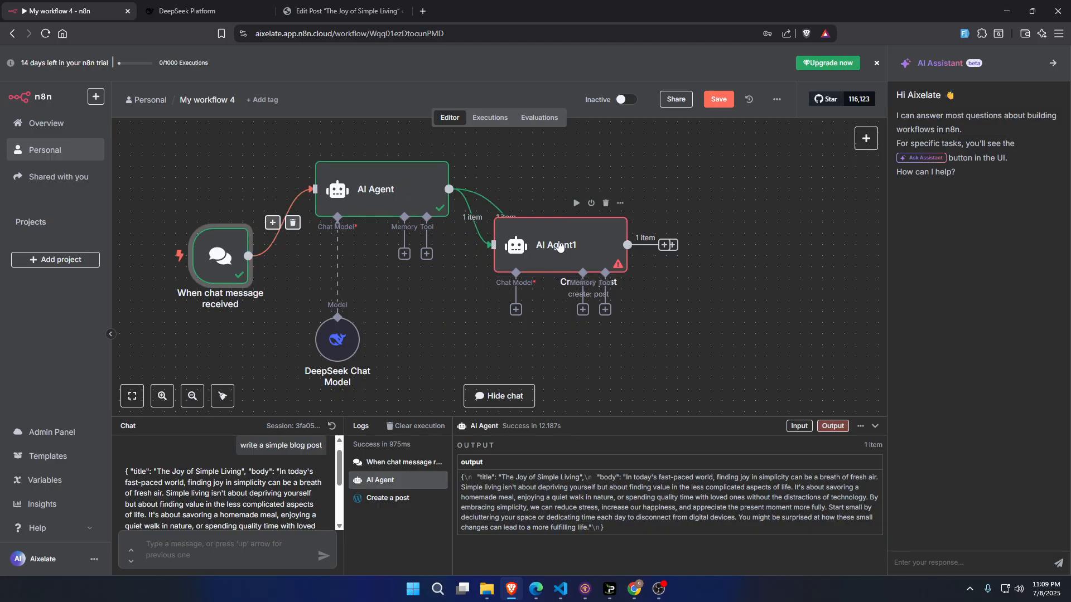
drag(562, 246, 483, 313)
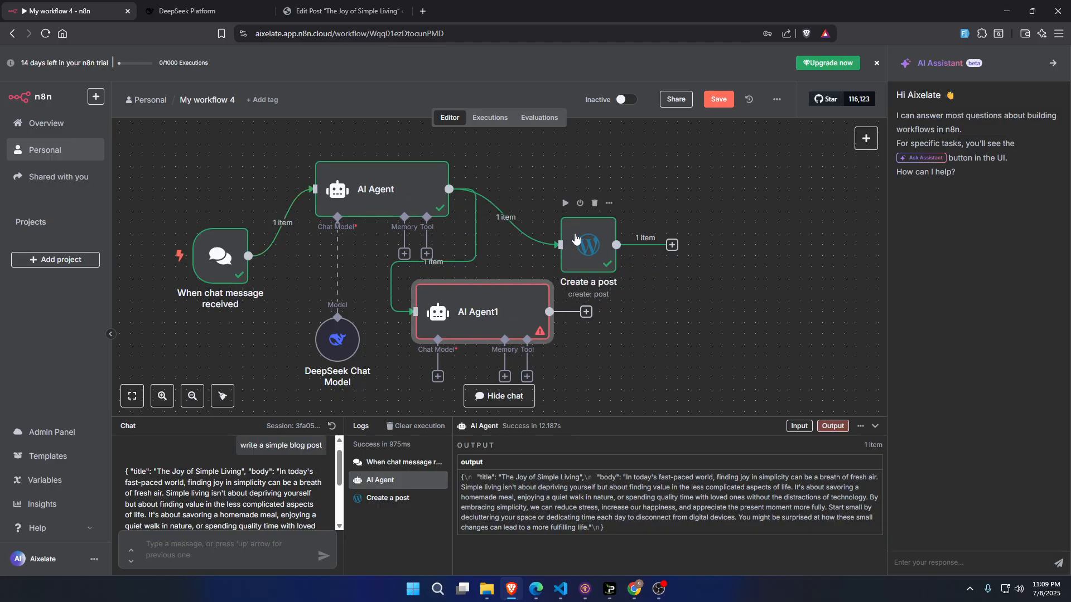
drag(578, 239, 681, 246)
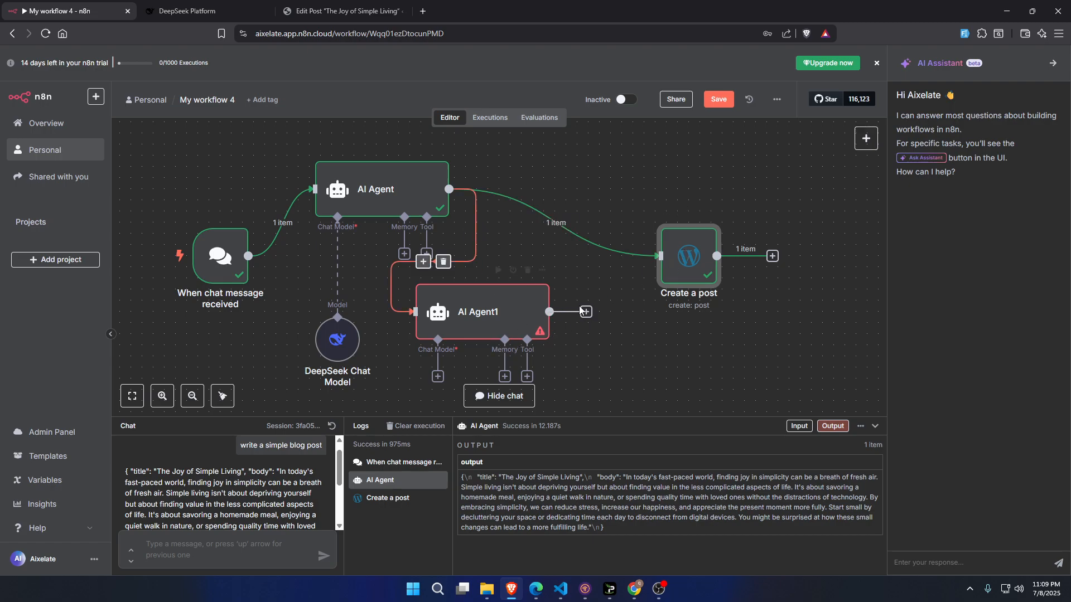
click(527, 272)
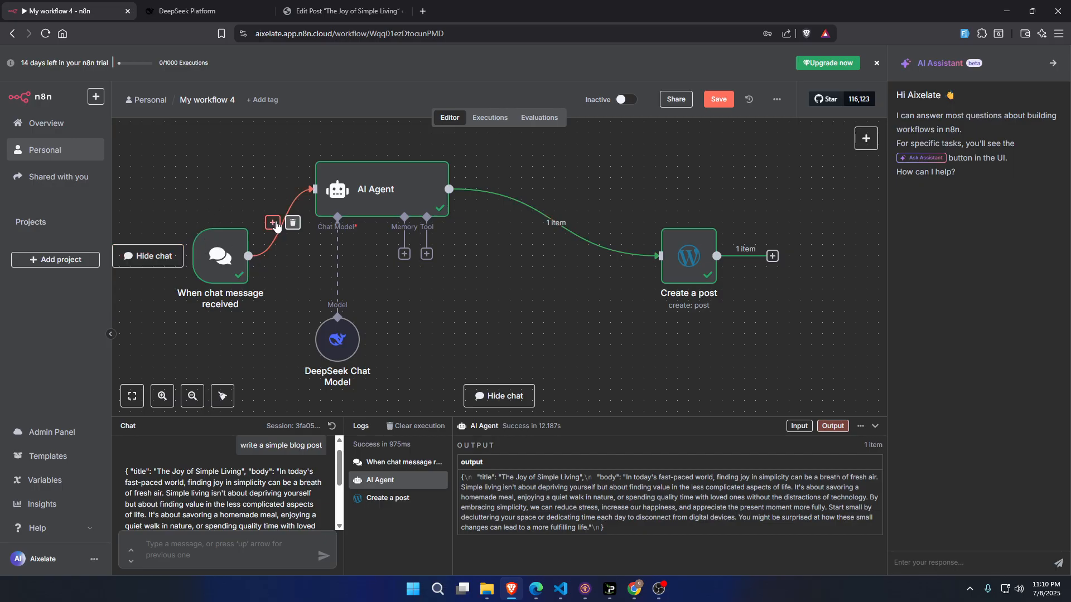
Step: Search for "trig" among the nodes insertable between the chat trigger and the AI Agent, browse the trigger options, and close the list
click(272, 222)
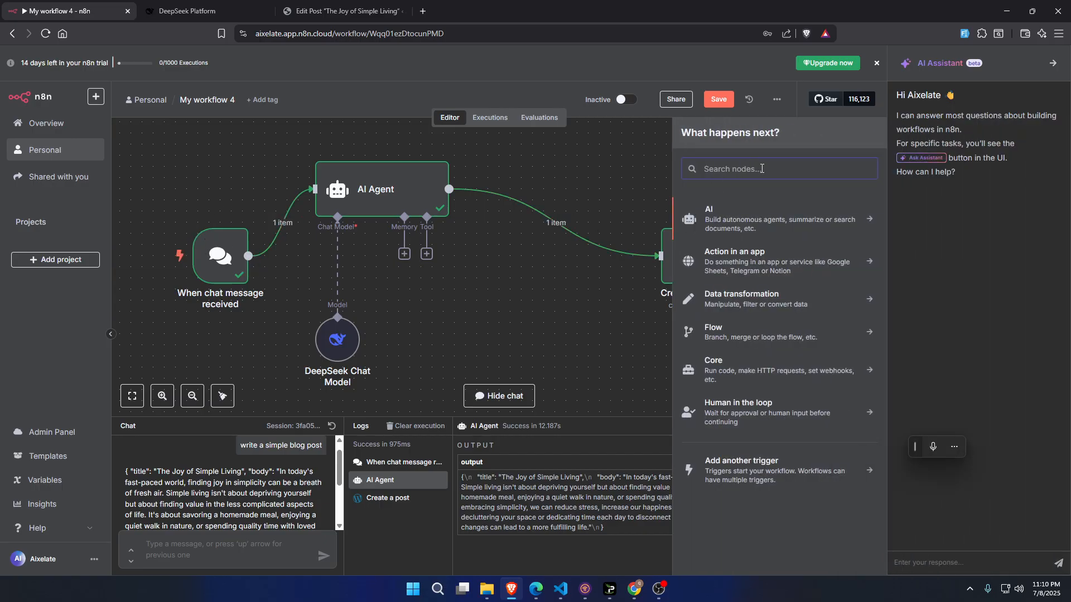
text(trig)
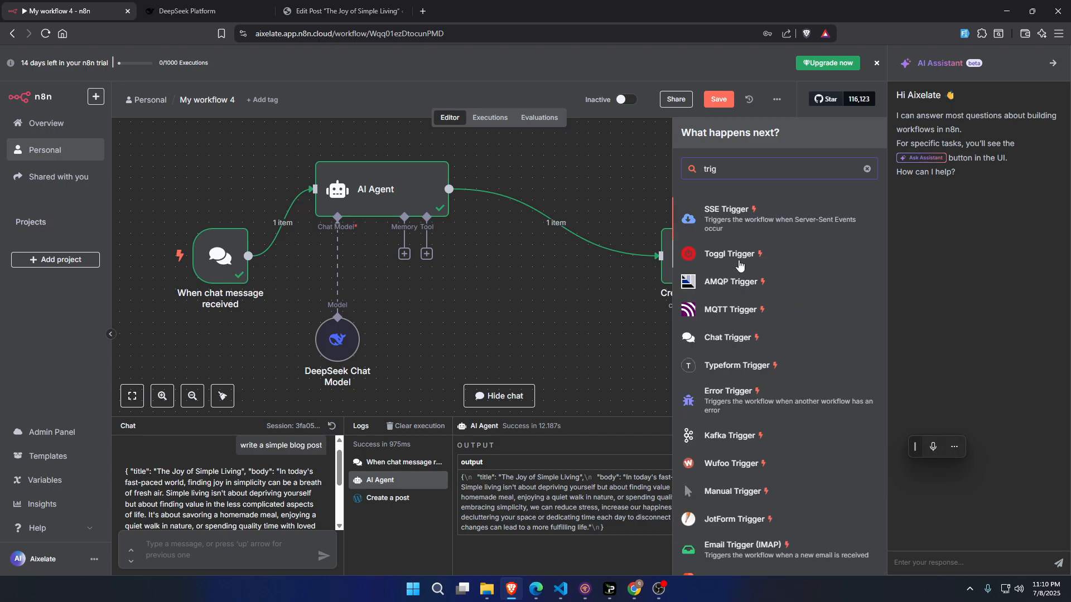
scroll(740, 357, down, 1)
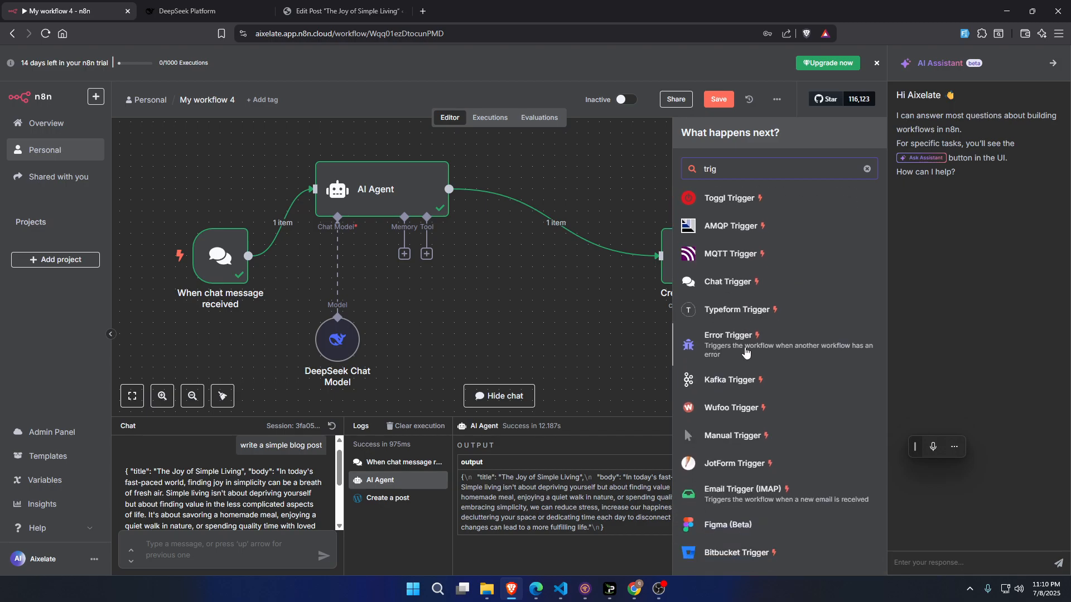
scroll(746, 352, up, 1)
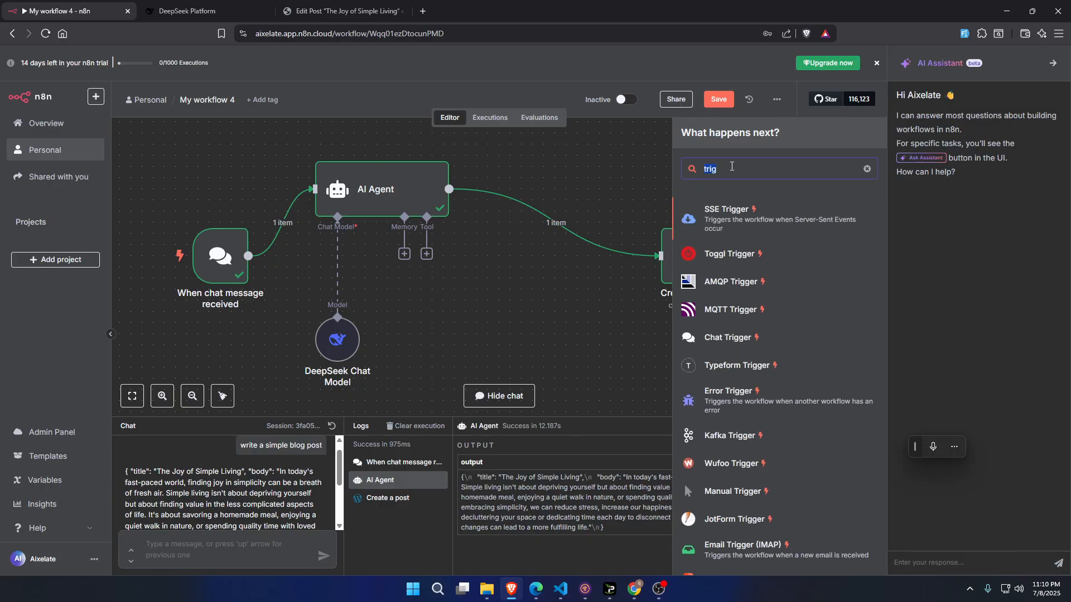
click(536, 306)
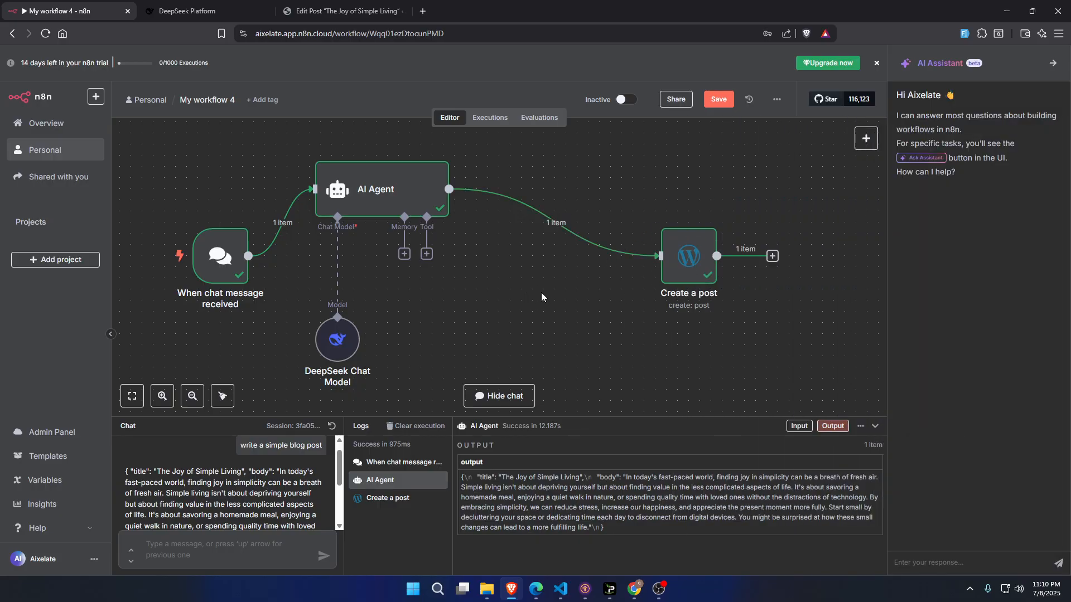
mouse_move(414, 163)
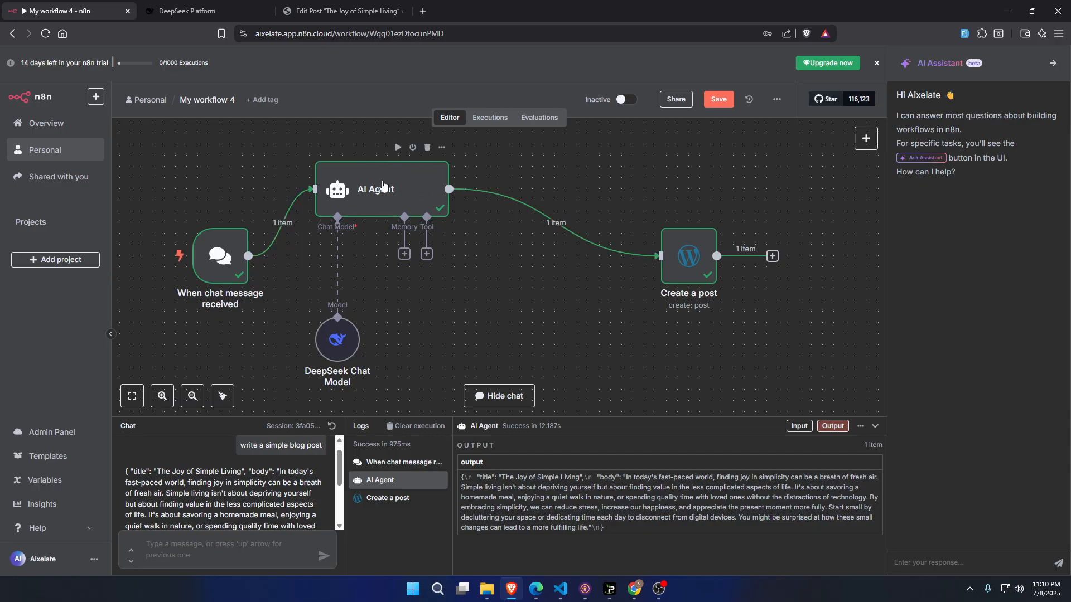